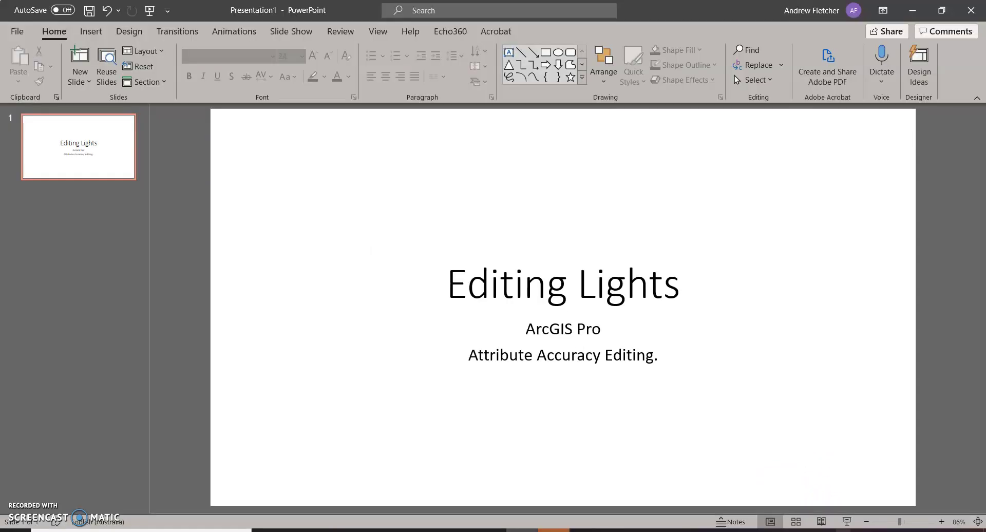
- Switch from the 'Editing Lights' PowerPoint slide to the ArcGIS Pro project window
{"action": "key", "text": "alt+Tab"}
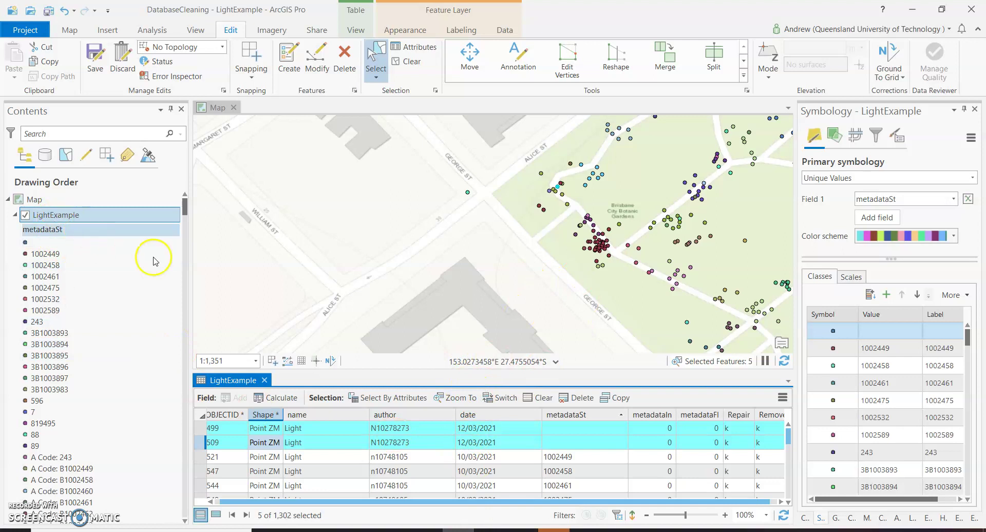
- Apply the definition query name = 'Light' And Remove = 'k' to LightExample, leaving 1,300 records
{"action": "right_click", "coordinate": [83, 214]}
{"action": "left_click", "coordinate": [135, 516]}
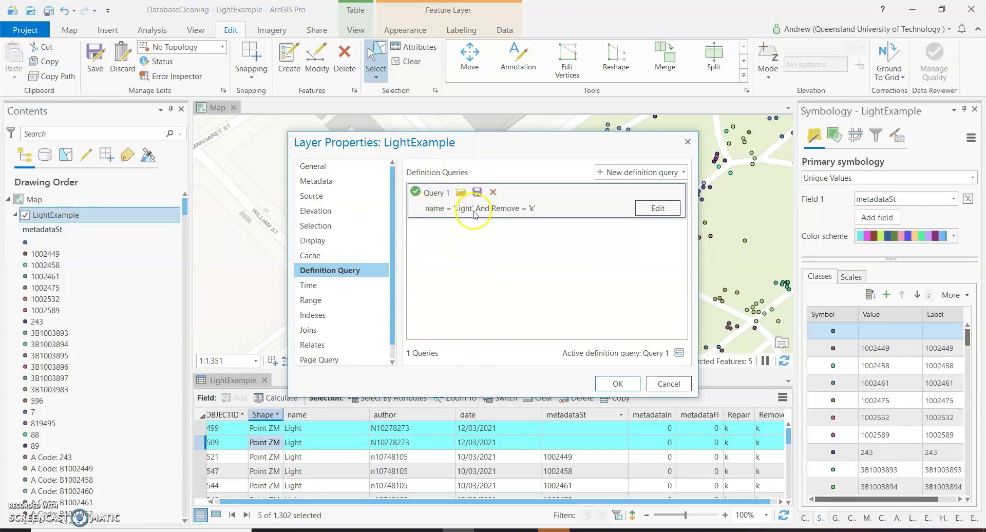
{"action": "left_click", "coordinate": [618, 384]}
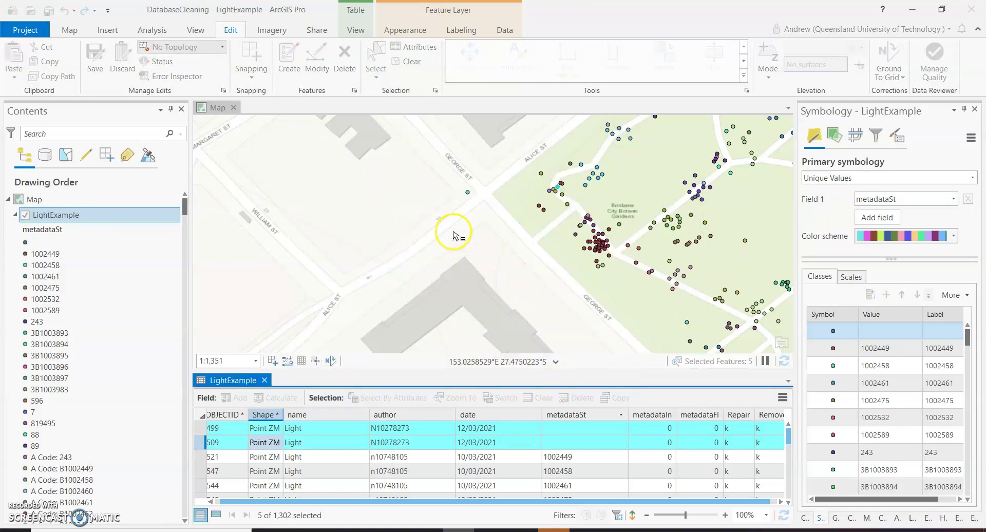
- Sort the LightExample table ascending by metadataSt so blank values come first
{"action": "left_click", "coordinate": [612, 418]}
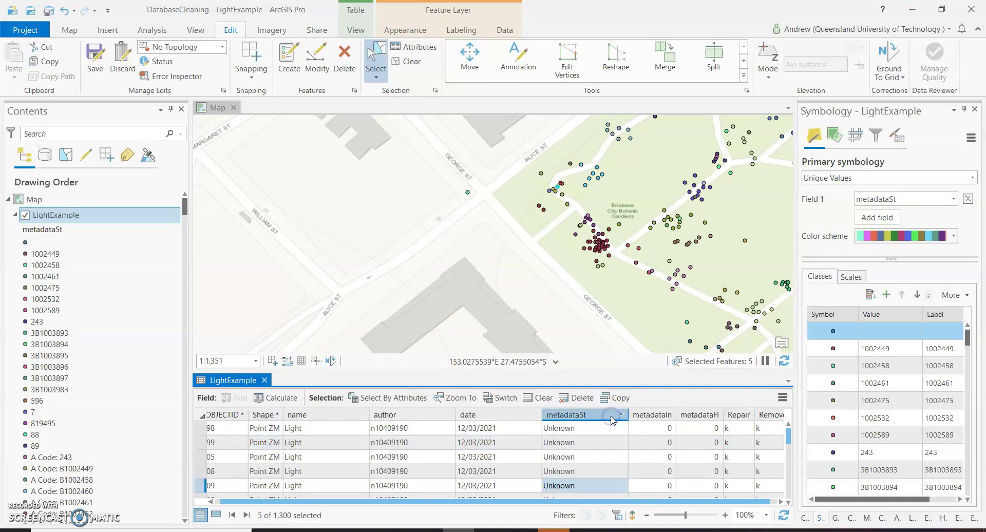
{"action": "double_click", "coordinate": [611, 416]}
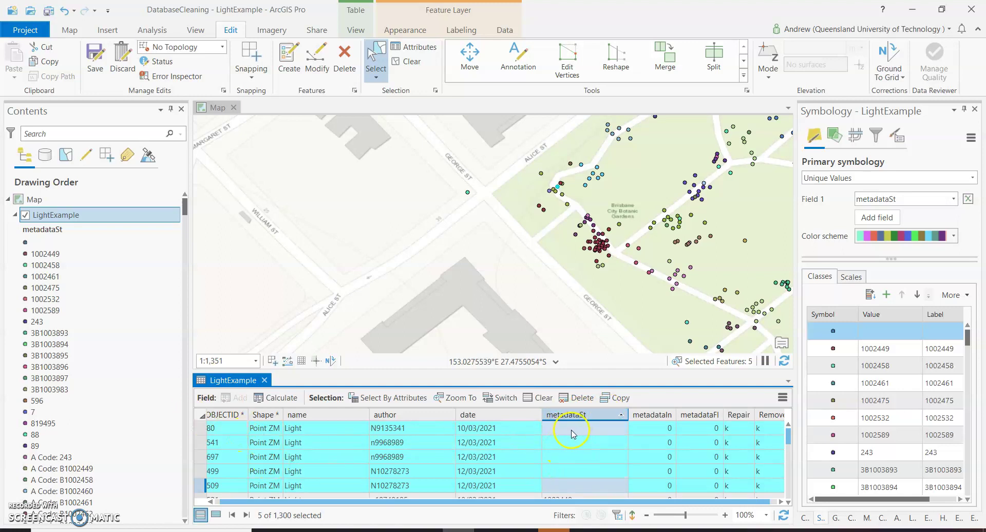
{"action": "scroll", "coordinate": [573, 434], "scroll_direction": "down", "scroll_amount": 1}
{"action": "scroll", "coordinate": [294, 430], "scroll_direction": "up", "scroll_amount": 1}
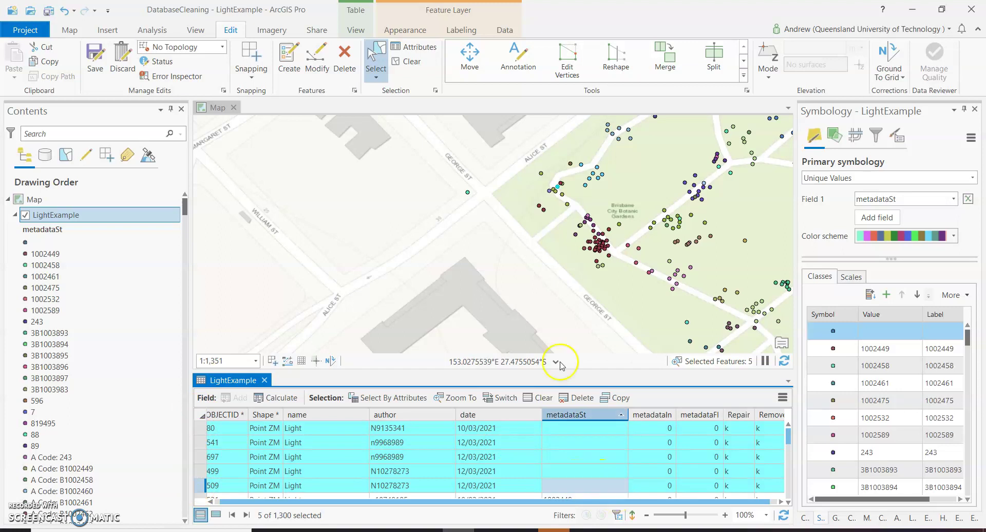
{"action": "scroll", "coordinate": [509, 279], "scroll_direction": "down", "scroll_amount": 3}
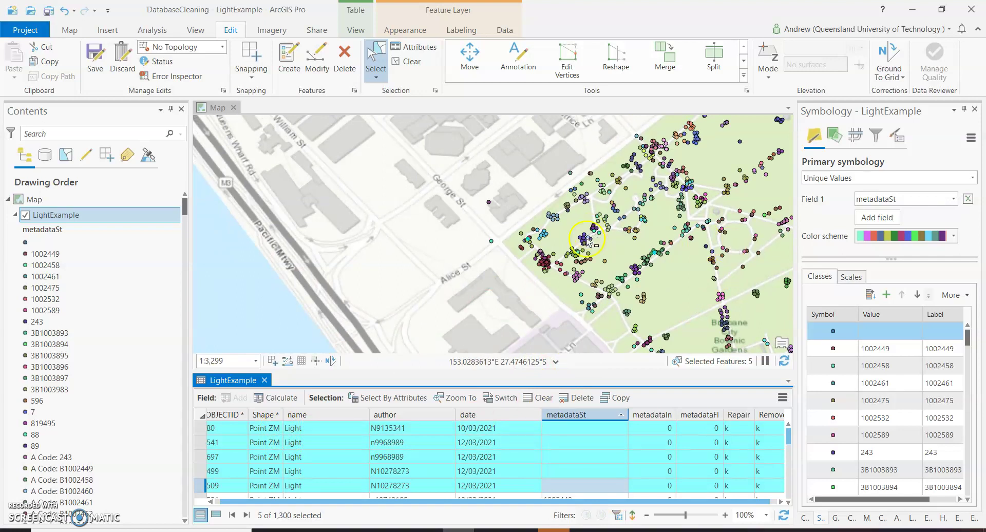
- Zoom the map out to show the five selected blank-metadataSt lights
{"action": "left_click", "coordinate": [458, 399]}
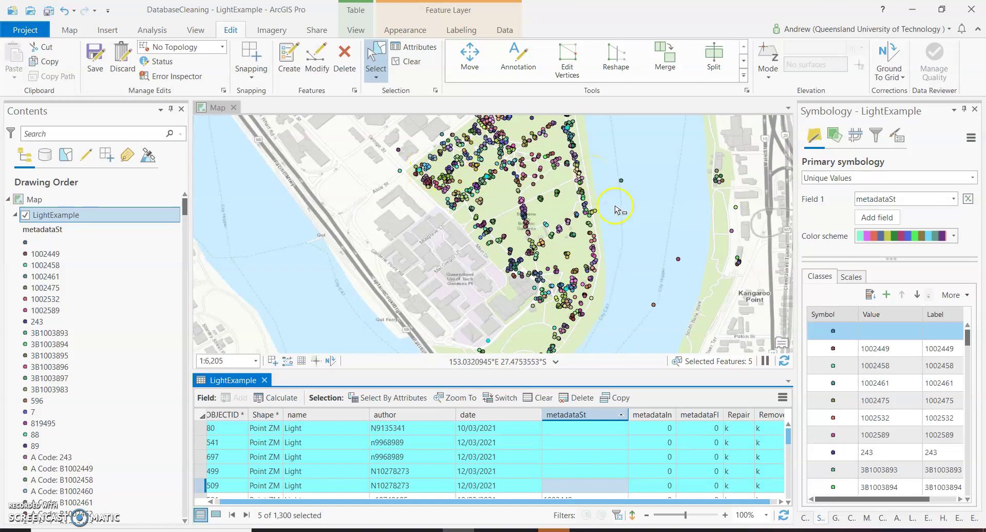
{"action": "scroll", "coordinate": [419, 175], "scroll_direction": "up", "scroll_amount": 5}
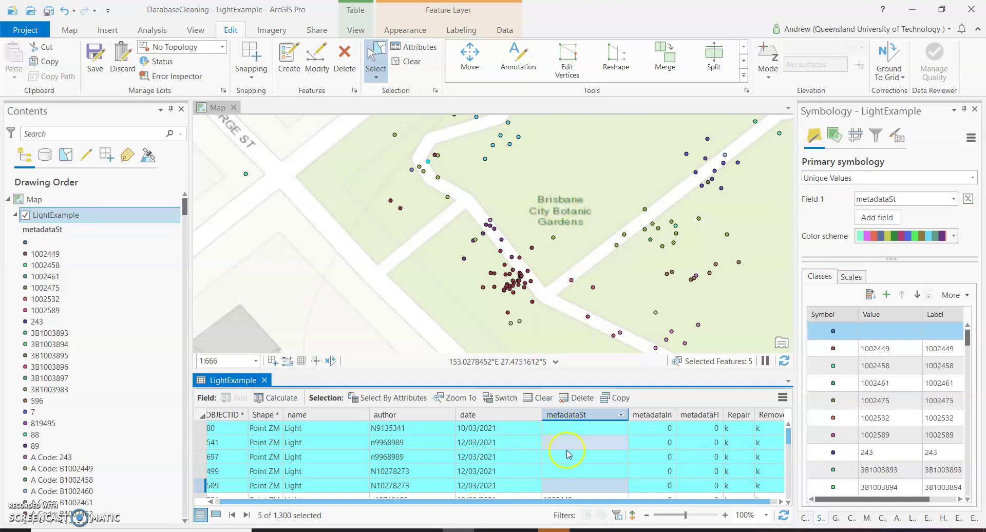
{"action": "scroll", "coordinate": [456, 280], "scroll_direction": "down", "scroll_amount": 3}
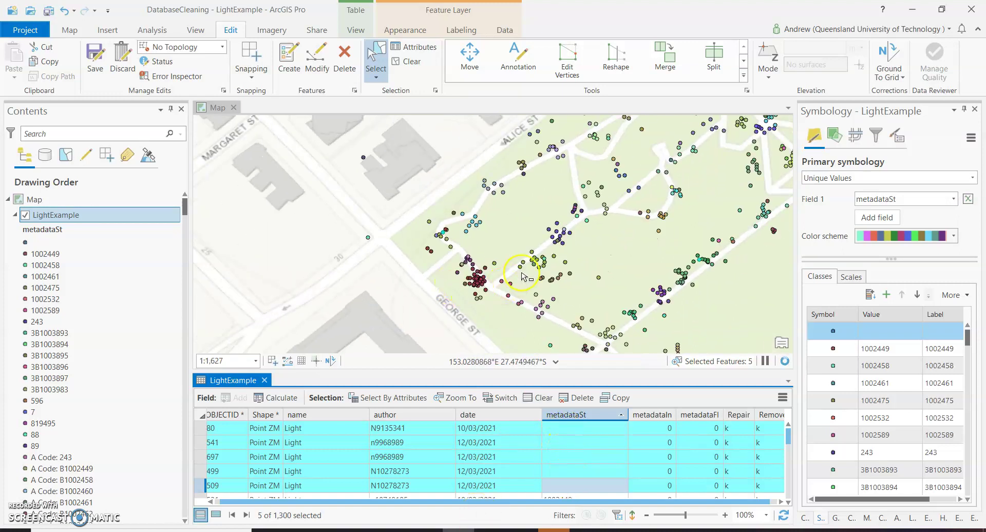
{"action": "scroll", "coordinate": [522, 276], "scroll_direction": "down", "scroll_amount": 2}
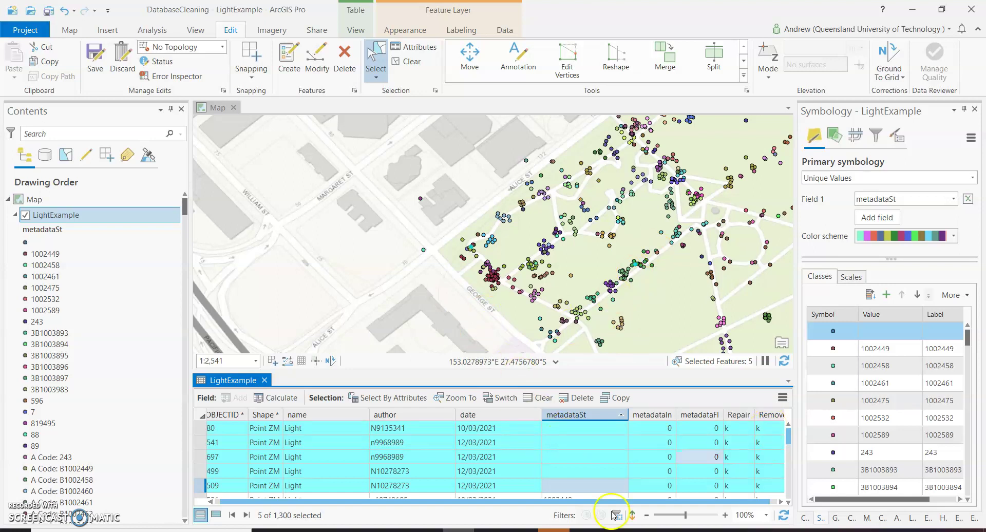
- Show only the five selected lights and calculate their Remove field to "r", leaving 1,295 records
{"action": "left_click", "coordinate": [216, 515]}
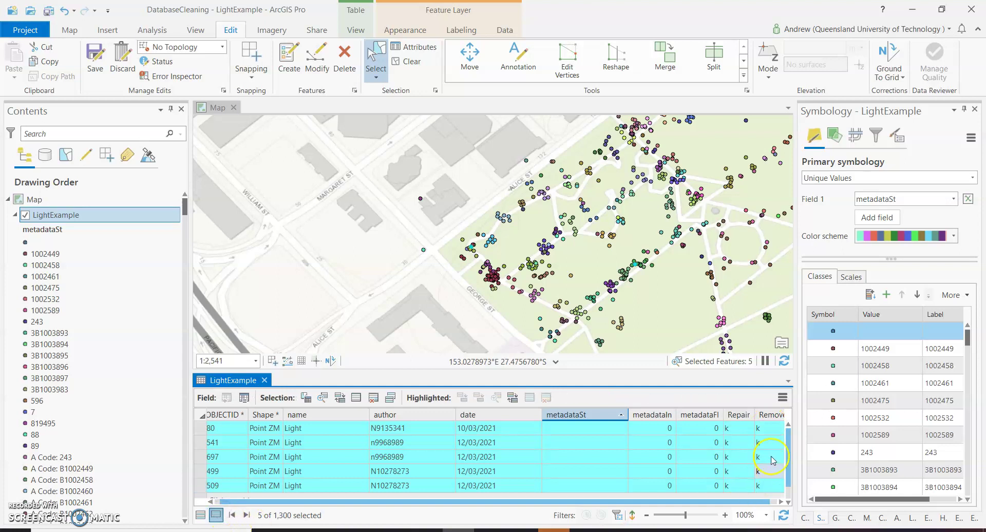
{"action": "right_click", "coordinate": [768, 414]}
{"action": "left_click", "coordinate": [808, 320]}
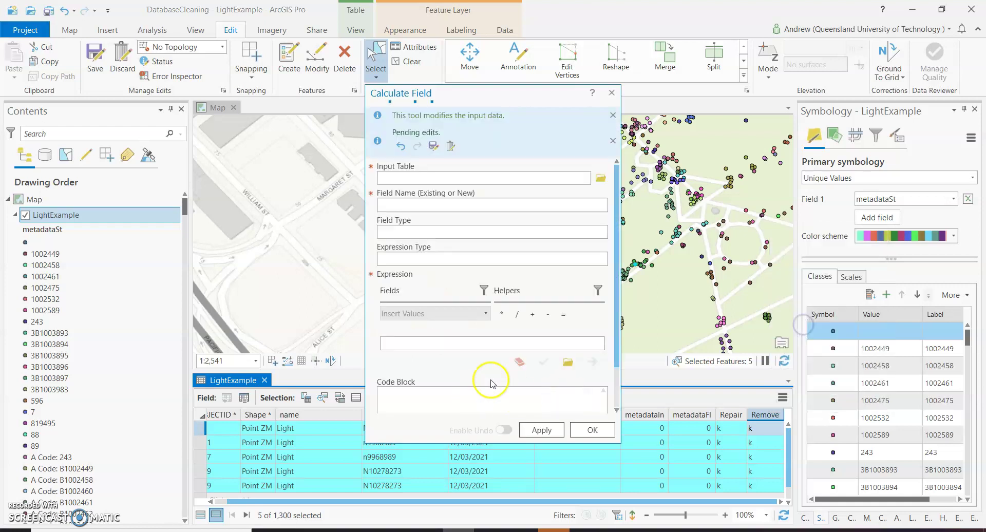
{"action": "left_click", "coordinate": [461, 411]}
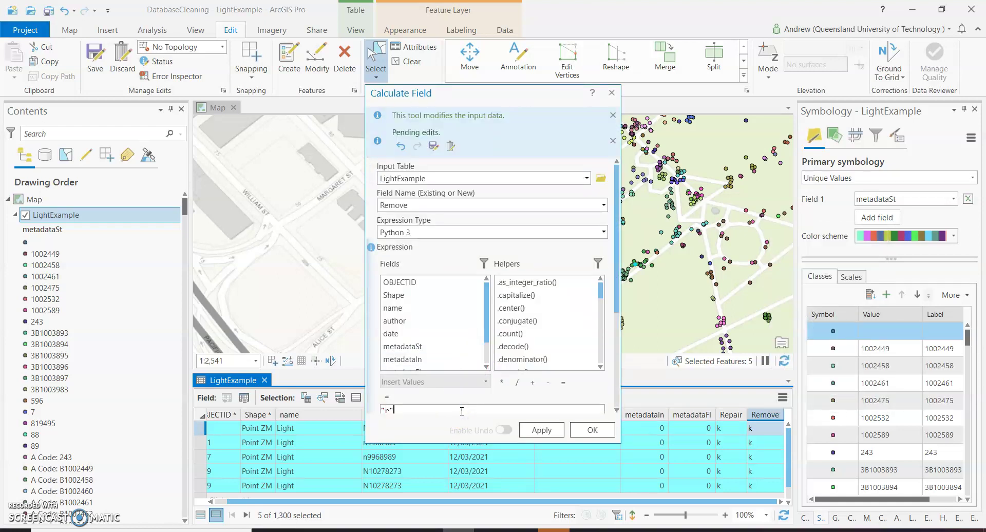
{"action": "left_click", "coordinate": [542, 429]}
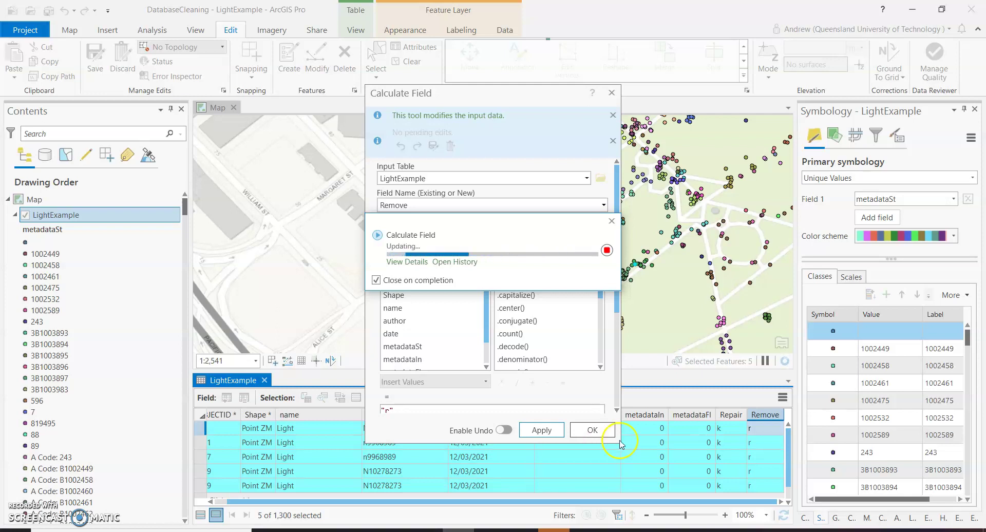
{"action": "left_click", "coordinate": [598, 435]}
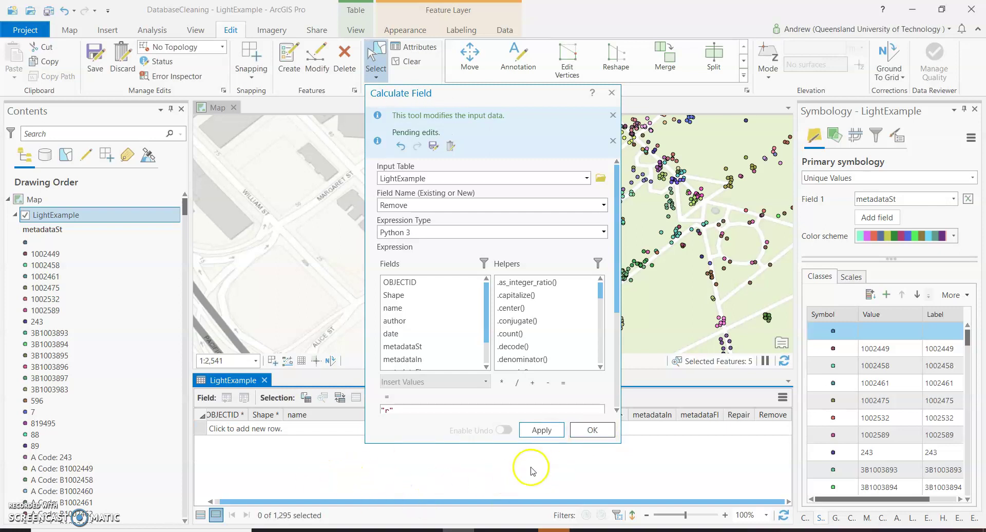
{"action": "left_click", "coordinate": [586, 430]}
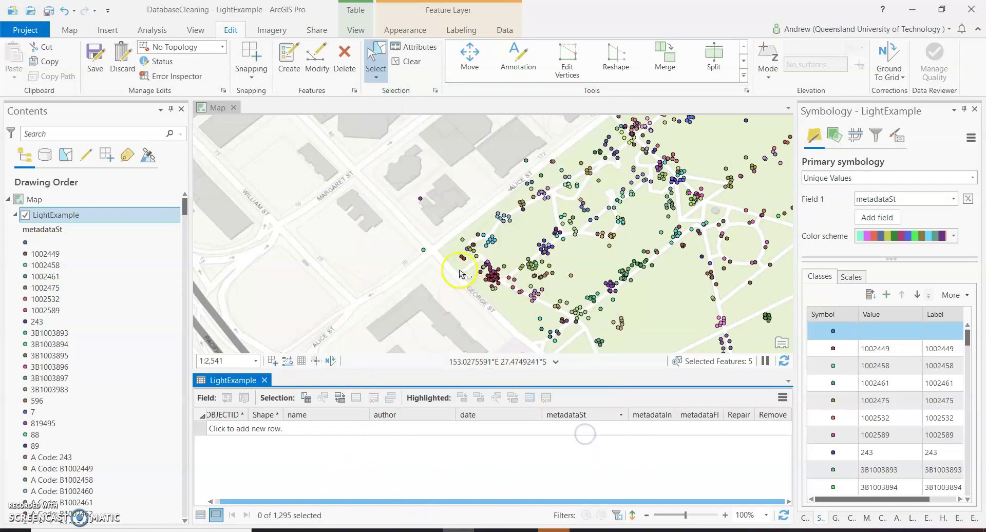
- List all records again and sort metadataSt descending so Unknown values come first
{"action": "scroll", "coordinate": [442, 238], "scroll_direction": "down", "scroll_amount": 2}
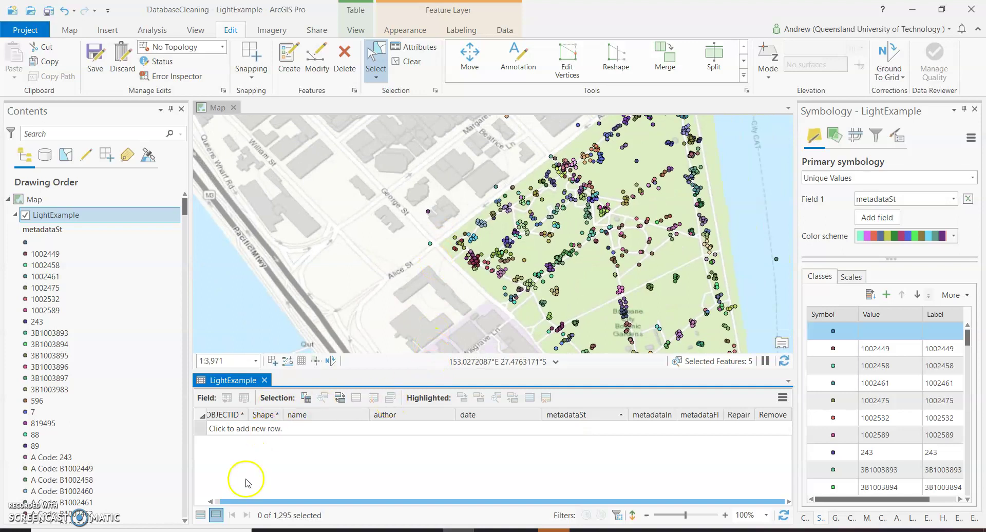
{"action": "left_click", "coordinate": [201, 515]}
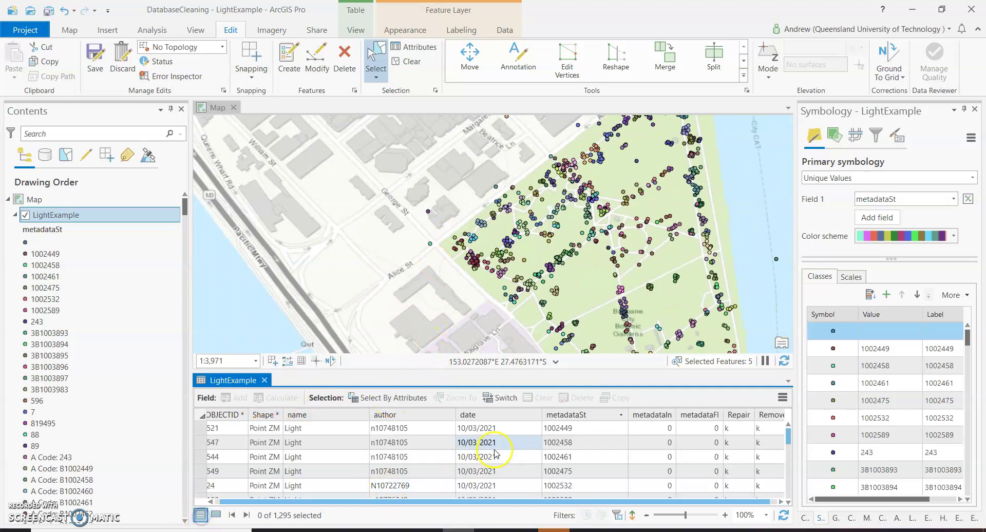
{"action": "left_click", "coordinate": [574, 415]}
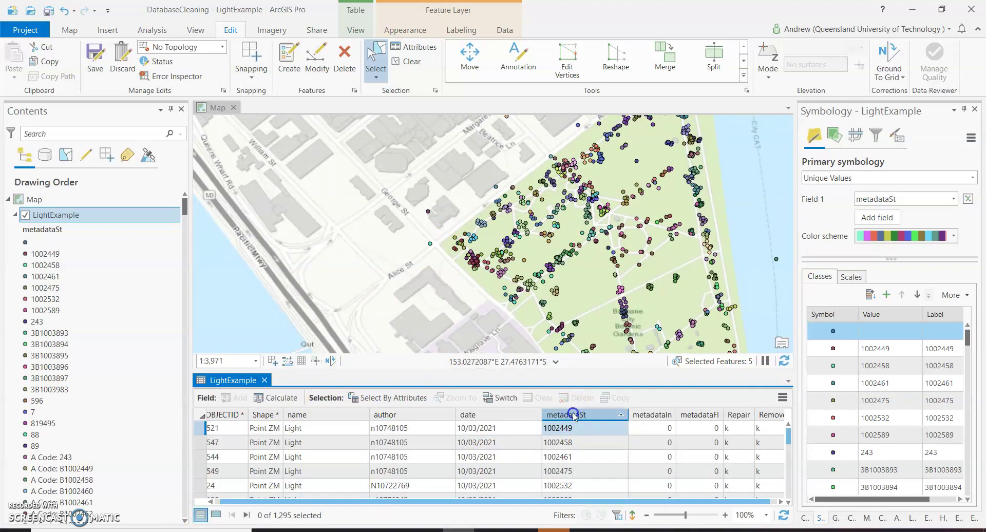
{"action": "double_click", "coordinate": [574, 415]}
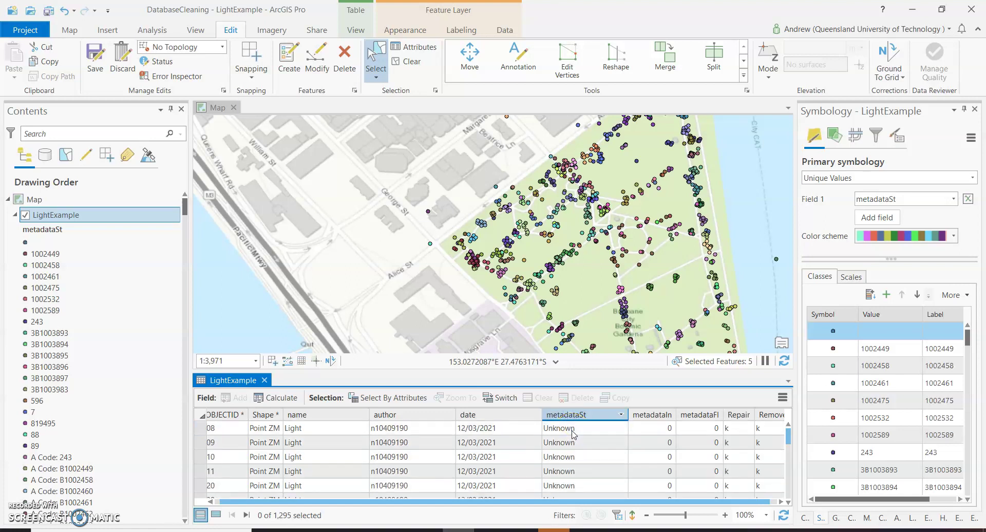
- Review the Unknown, steel post and no code entries, then select the Unknown light in row 615
{"action": "scroll", "coordinate": [574, 434], "scroll_direction": "down", "scroll_amount": 3}
{"action": "left_click", "coordinate": [572, 473]}
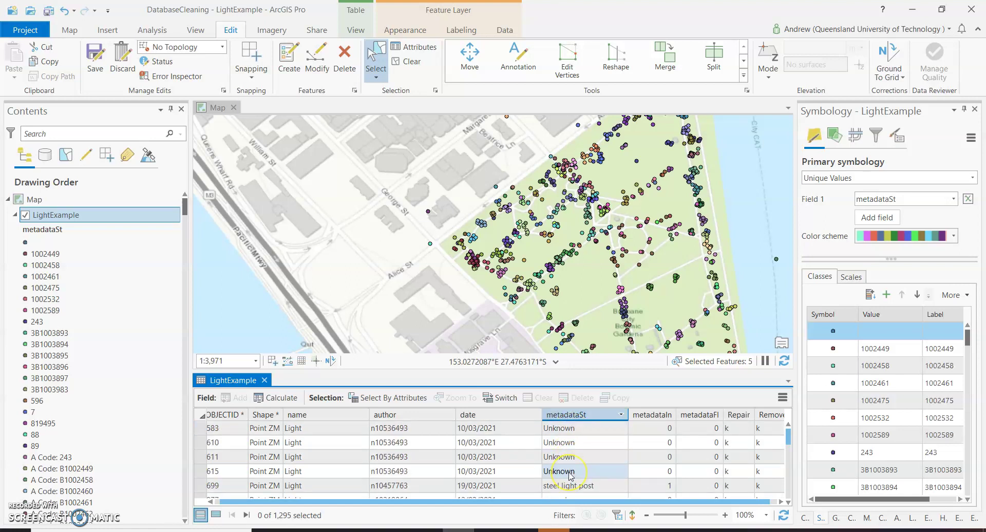
{"action": "scroll", "coordinate": [570, 475], "scroll_direction": "down", "scroll_amount": 1}
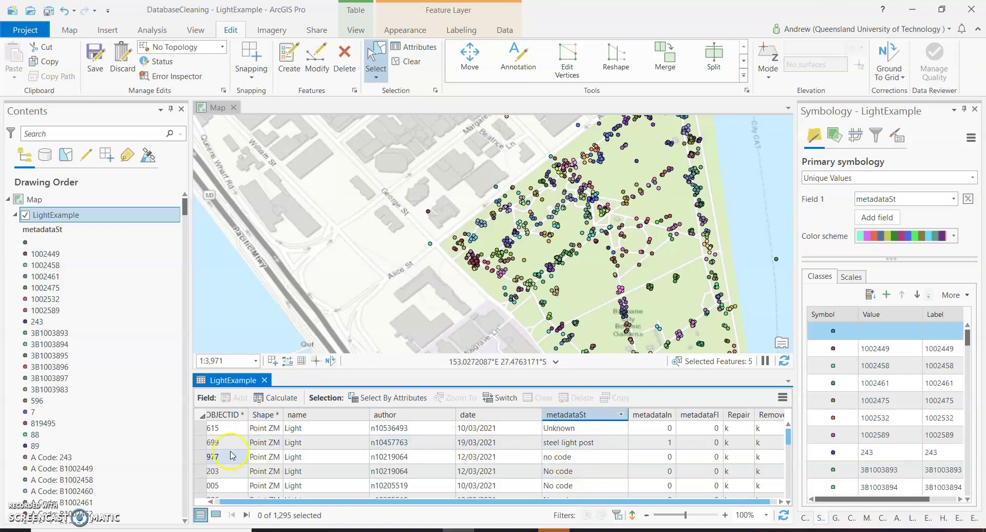
{"action": "left_click", "coordinate": [604, 452]}
{"action": "scroll", "coordinate": [604, 452], "scroll_direction": "down", "scroll_amount": 3}
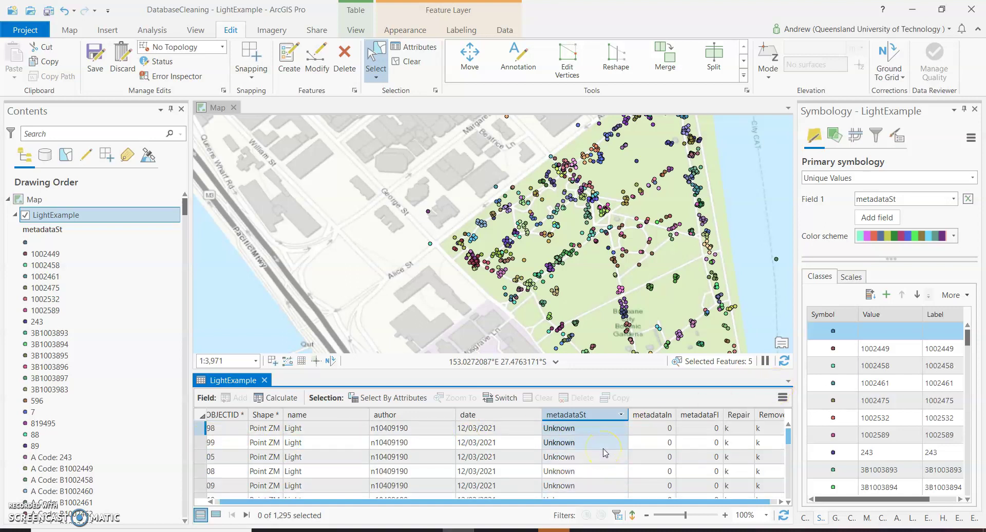
{"action": "left_click", "coordinate": [204, 458]}
{"action": "scroll", "coordinate": [204, 457], "scroll_direction": "down", "scroll_amount": 1}
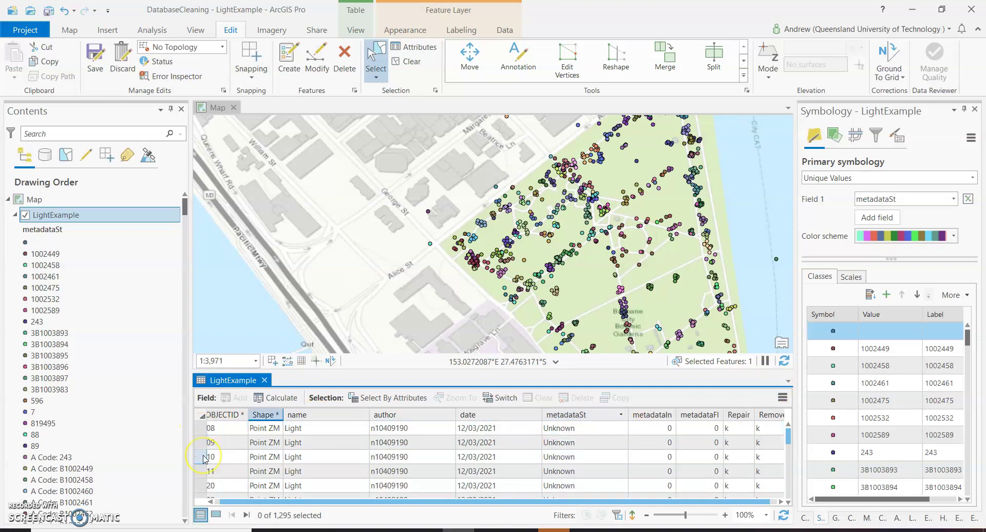
{"action": "left_click", "coordinate": [567, 434]}
{"action": "left_click", "coordinate": [562, 444]}
{"action": "left_click", "coordinate": [555, 458]}
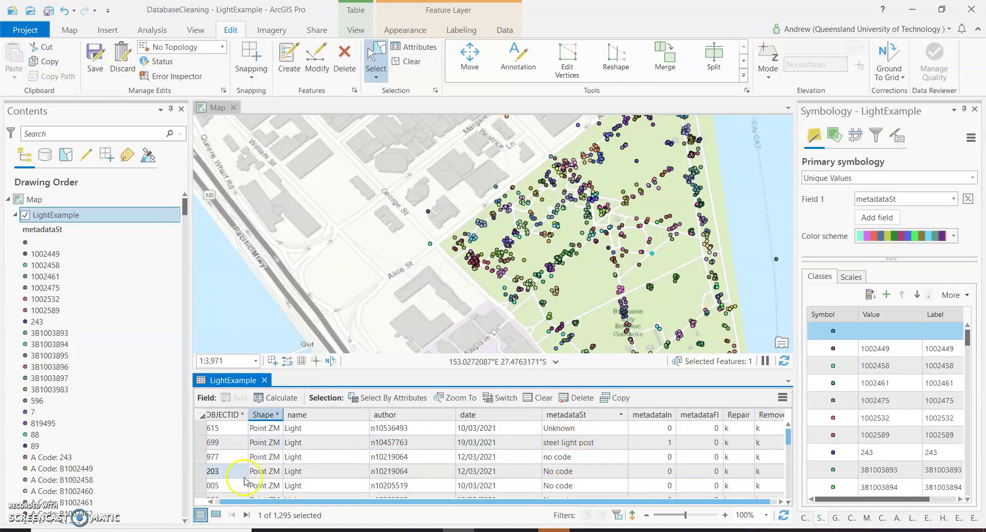
{"action": "left_click", "coordinate": [201, 428]}
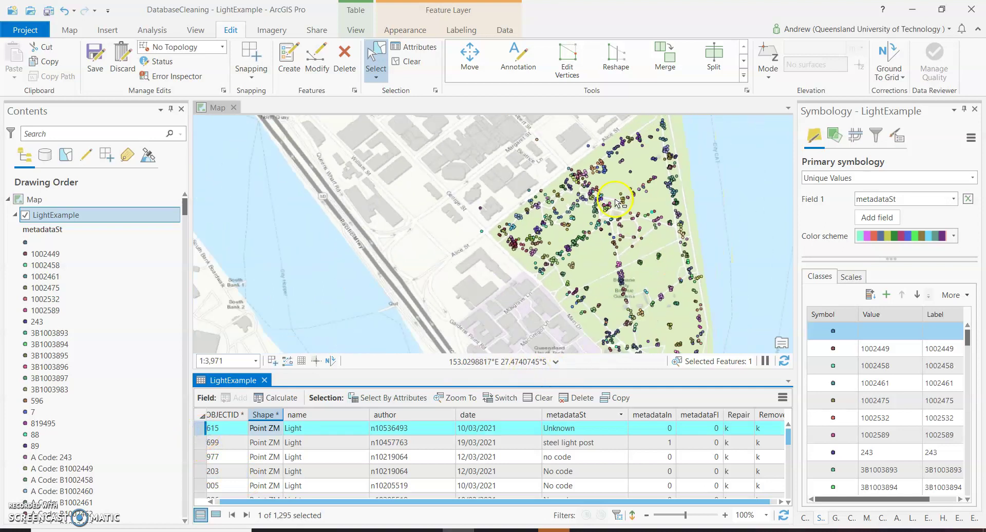
- Zoom the map to the selected Unknown light 615
{"action": "scroll", "coordinate": [647, 308], "scroll_direction": "down", "scroll_amount": 2}
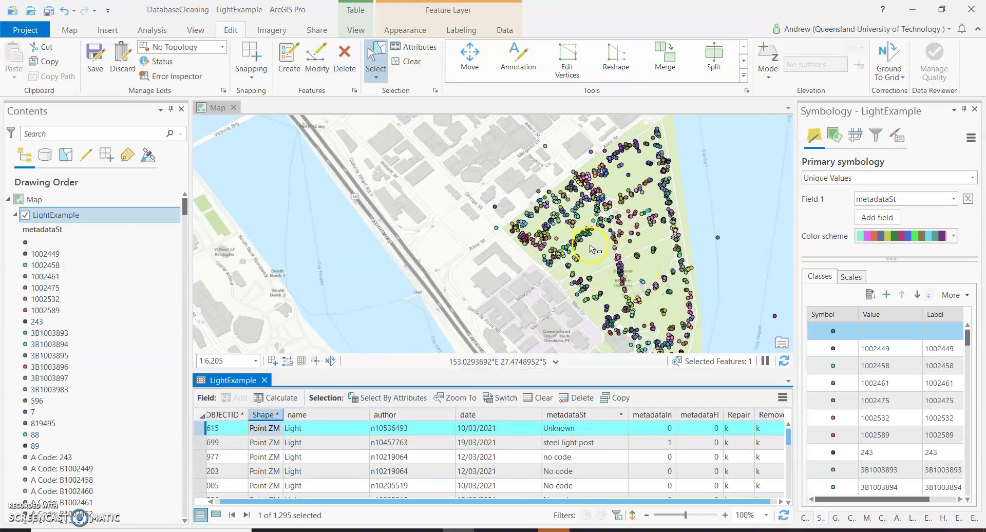
{"action": "scroll", "coordinate": [590, 248], "scroll_direction": "down", "scroll_amount": 2}
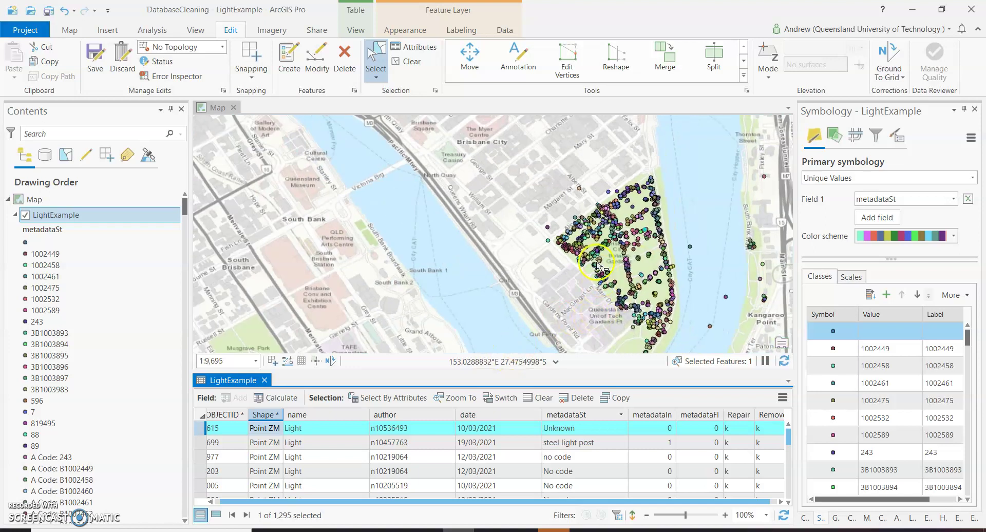
{"action": "scroll", "coordinate": [597, 266], "scroll_direction": "down", "scroll_amount": 5}
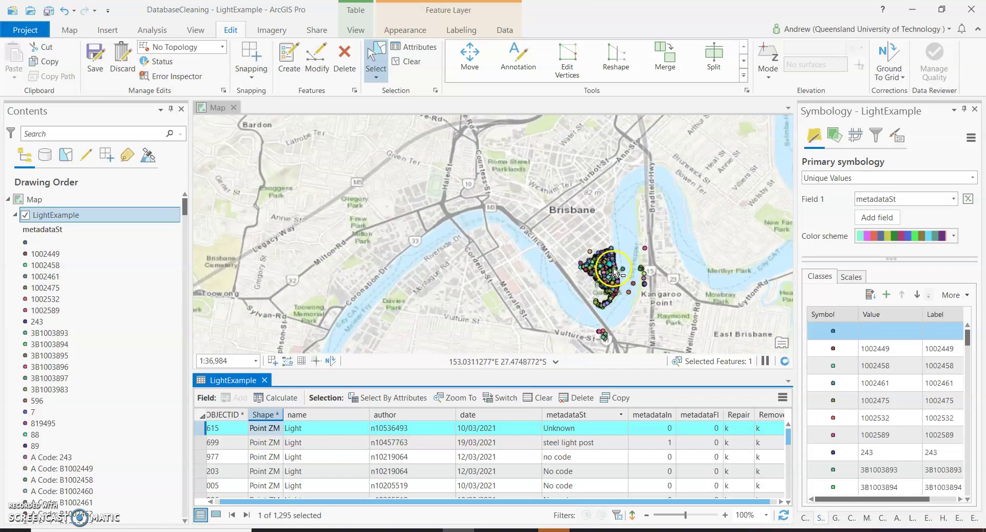
{"action": "scroll", "coordinate": [615, 268], "scroll_direction": "up", "scroll_amount": 8}
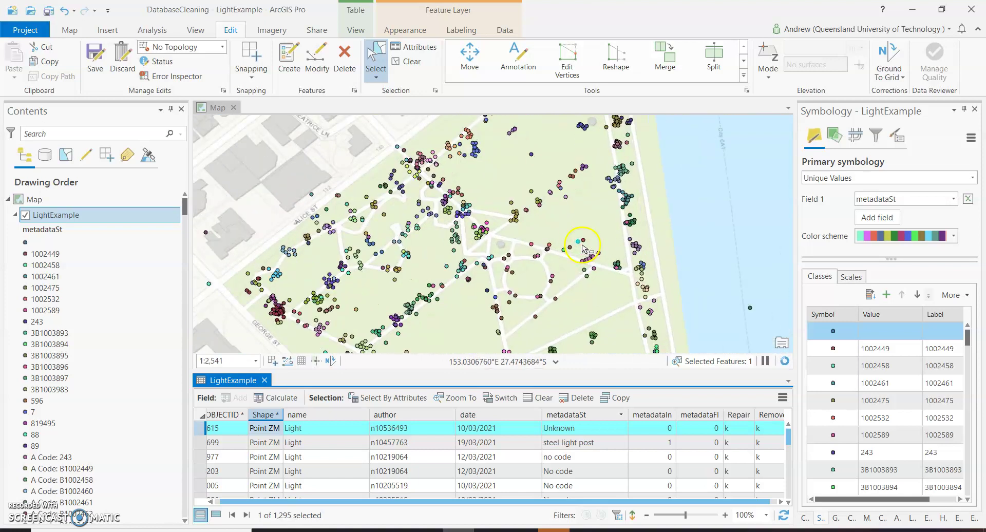
{"action": "scroll", "coordinate": [582, 249], "scroll_direction": "up", "scroll_amount": 2}
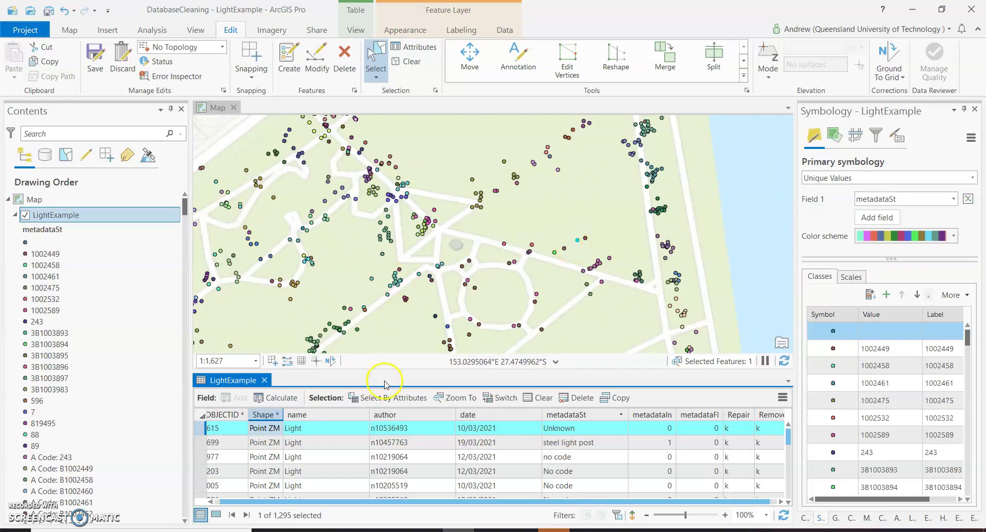
{"action": "left_click", "coordinate": [460, 398]}
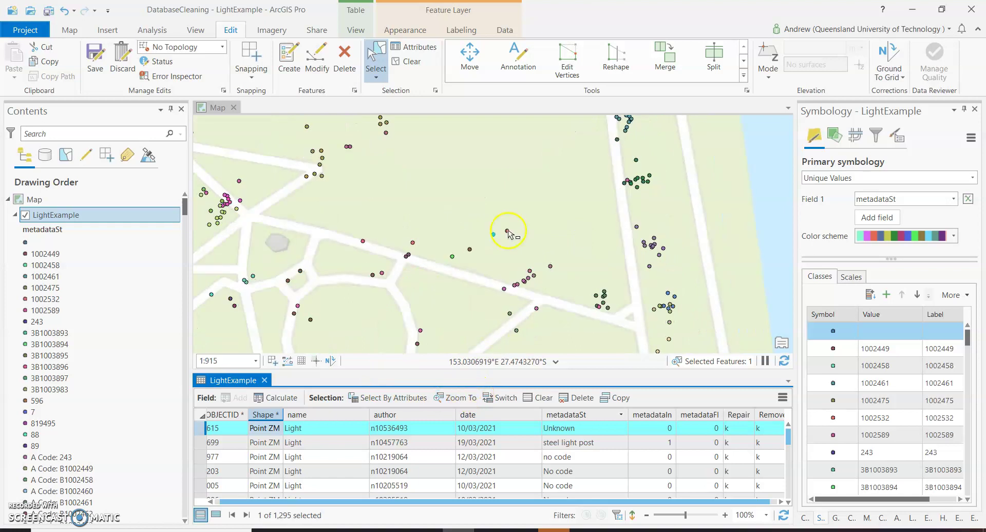
- Select the block of n10409190 Unknown rows from row 98 and zoom to all 16 lights
{"action": "left_click", "coordinate": [520, 429]}
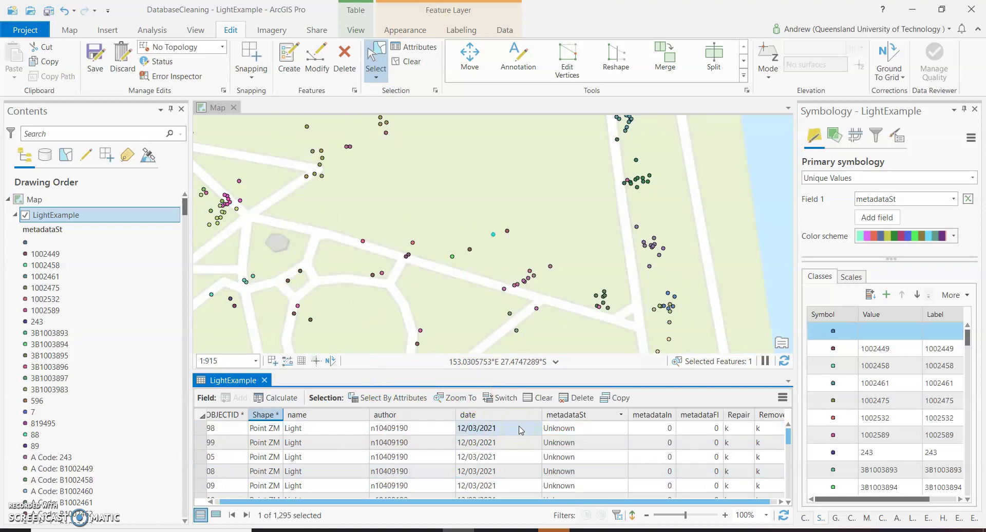
{"action": "scroll", "coordinate": [521, 429], "scroll_direction": "down", "scroll_amount": 3}
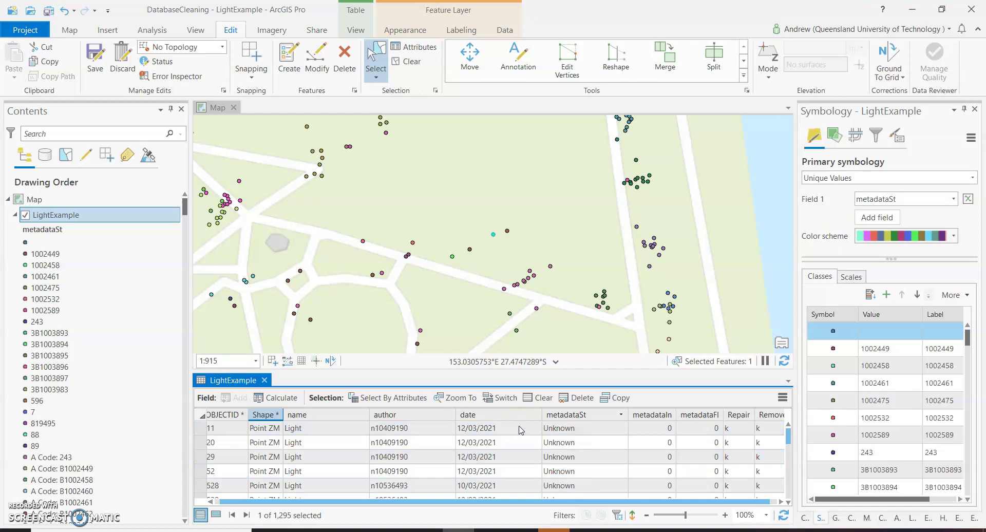
{"action": "scroll", "coordinate": [521, 429], "scroll_direction": "up", "scroll_amount": 3}
{"action": "left_click", "coordinate": [208, 431]}
{"action": "left_click_drag", "start_coordinate": [208, 431], "coordinate": [200, 435]}
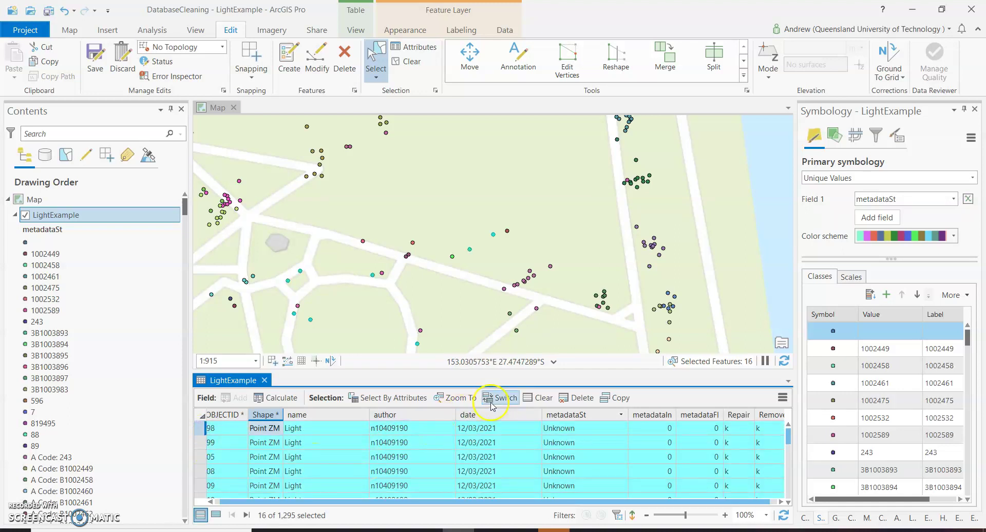
{"action": "left_click", "coordinate": [455, 398]}
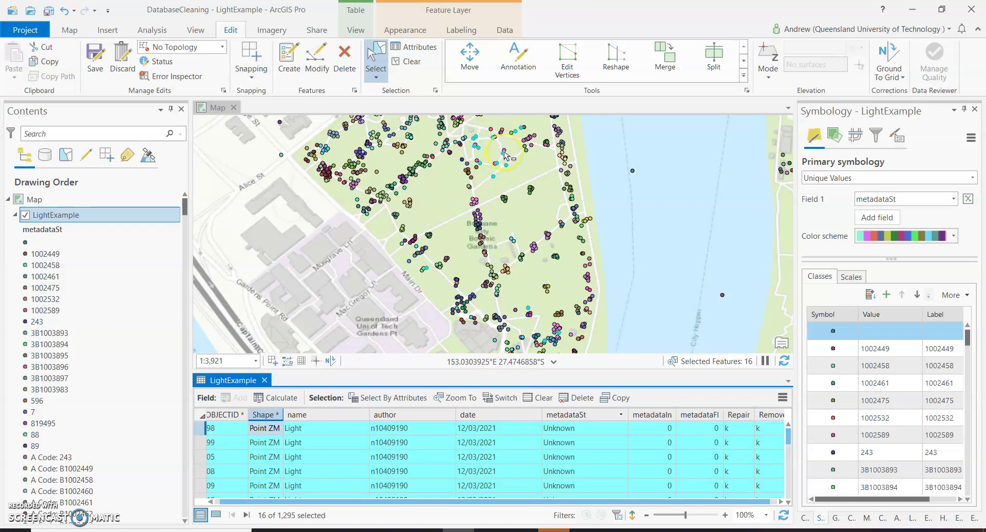
- Box-select just two neighbouring lights near the top of the gardens
{"action": "scroll", "coordinate": [499, 164], "scroll_direction": "up", "scroll_amount": 2}
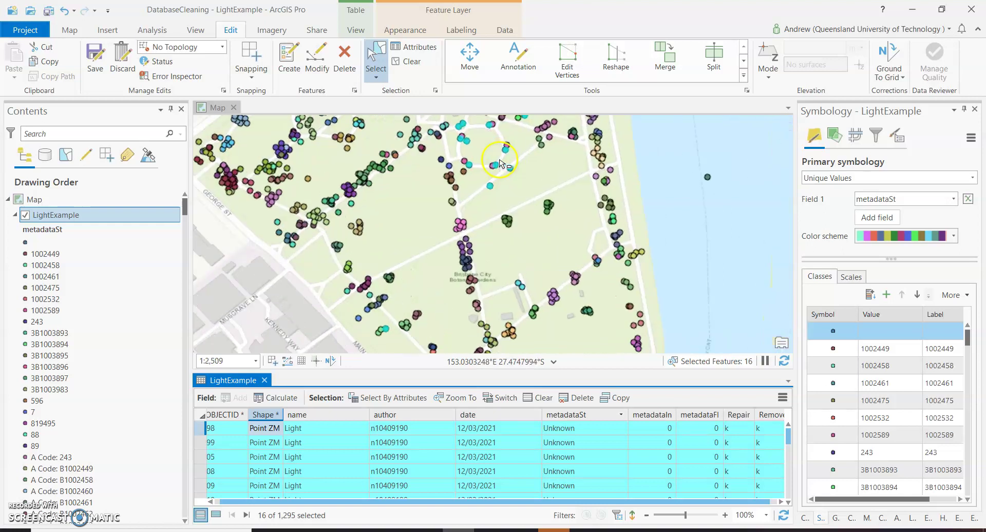
{"action": "left_click_drag", "start_coordinate": [502, 149], "coordinate": [515, 157]}
{"action": "left_click", "coordinate": [620, 456]}
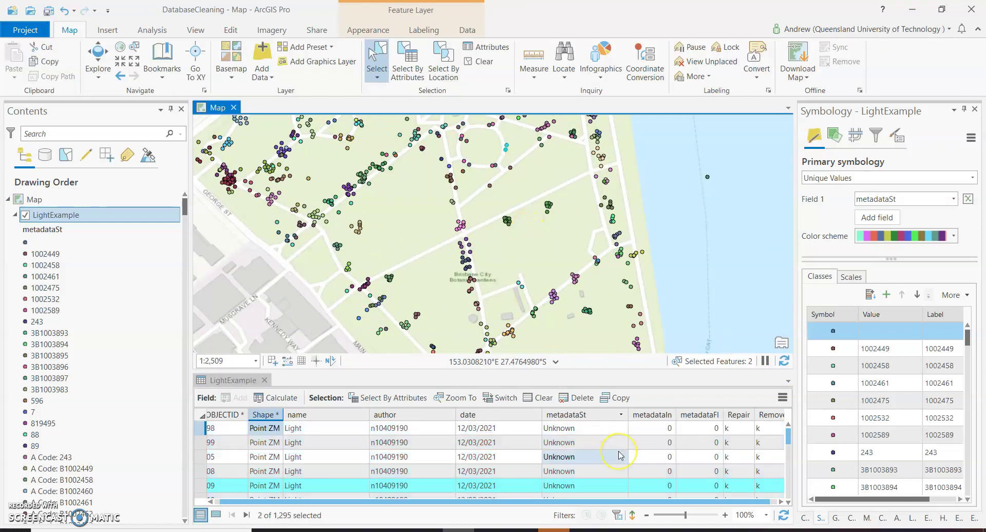
- List only the two selected lights and review their metadataSt and Repair values
{"action": "left_click", "coordinate": [216, 515]}
{"action": "left_click", "coordinate": [552, 432]}
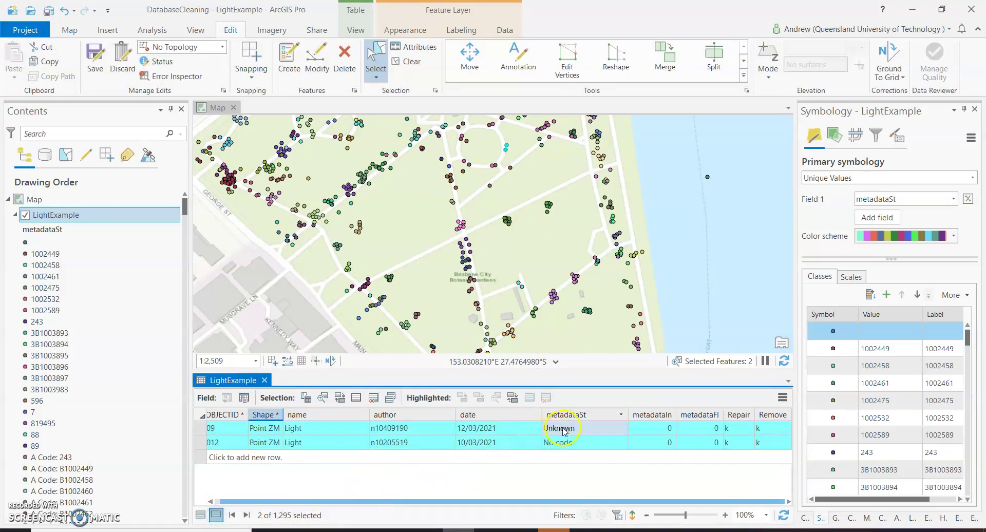
{"action": "left_click", "coordinate": [581, 441]}
{"action": "left_click", "coordinate": [579, 361]}
{"action": "left_click", "coordinate": [586, 429]}
{"action": "left_click", "coordinate": [668, 443]}
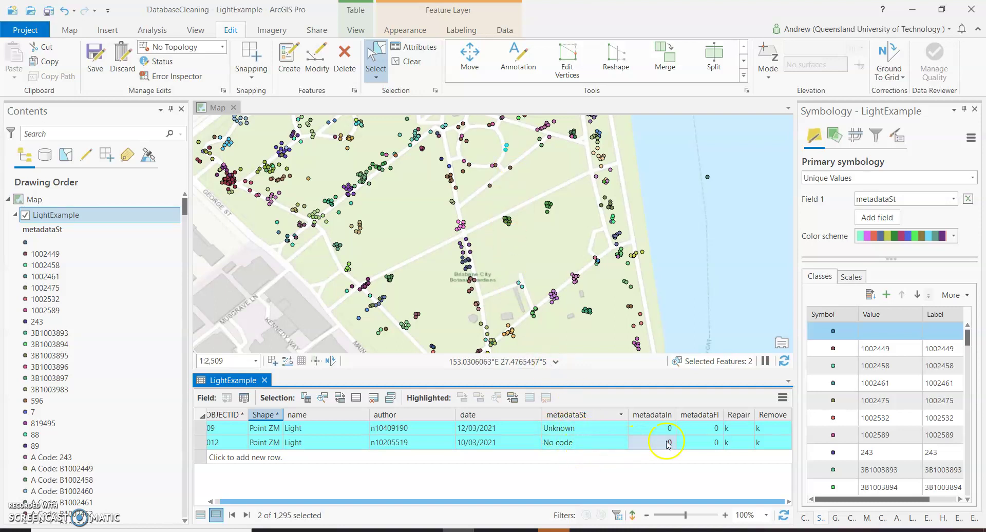
{"action": "left_click", "coordinate": [736, 429]}
{"action": "left_click", "coordinate": [588, 430]}
{"action": "left_click", "coordinate": [597, 433]}
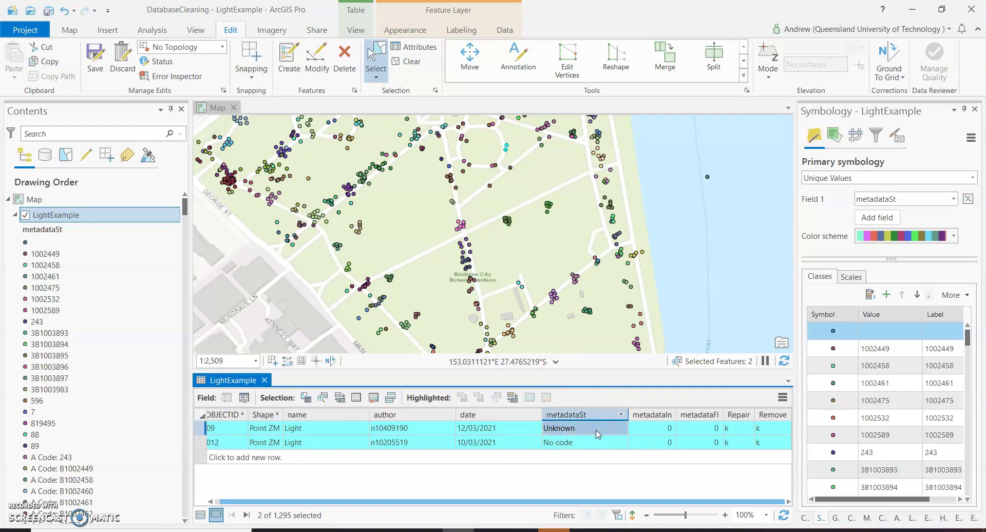
- Change both lights' metadataSt values (Unknown and No code) to garden1
{"action": "left_click", "coordinate": [576, 431]}
{"action": "type", "text": "g"}
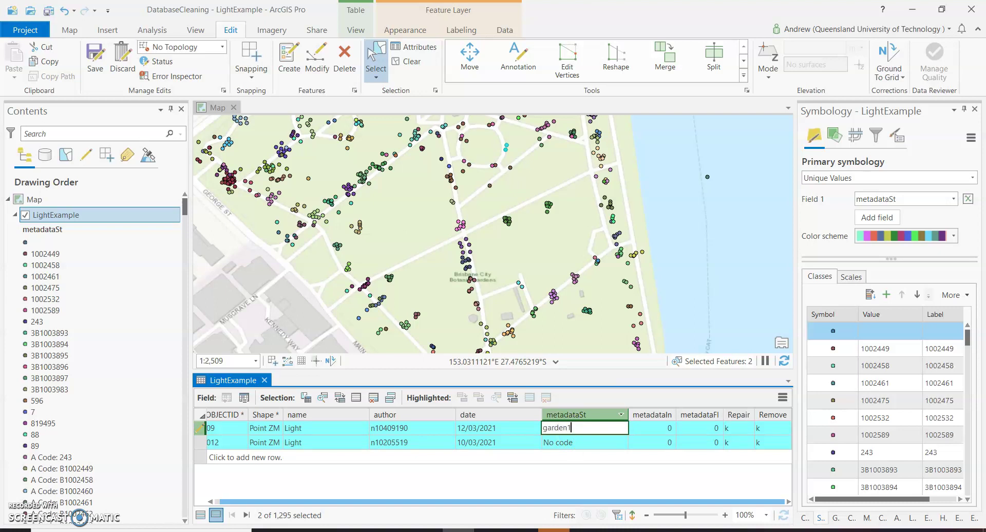
{"action": "type", "text": "arden1"}
{"action": "left_click", "coordinate": [565, 445]}
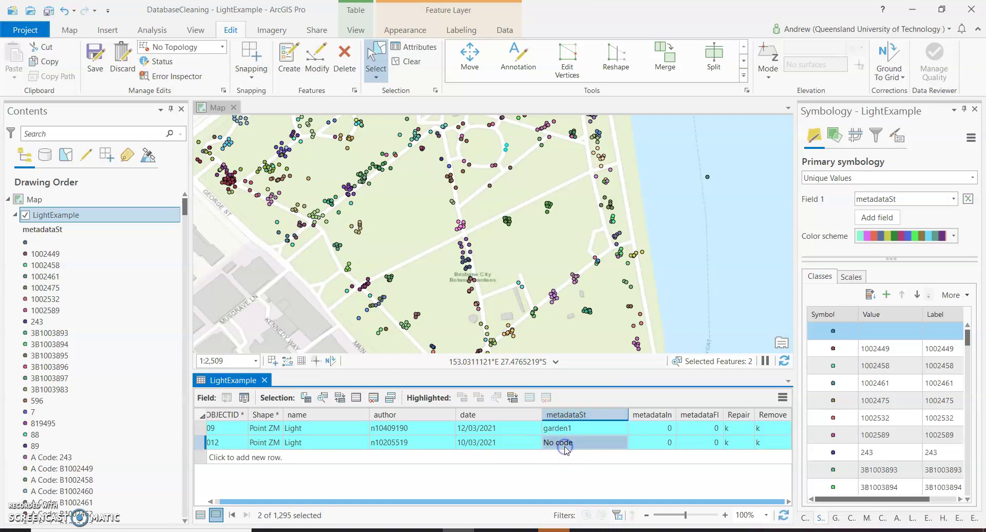
{"action": "left_click", "coordinate": [566, 447]}
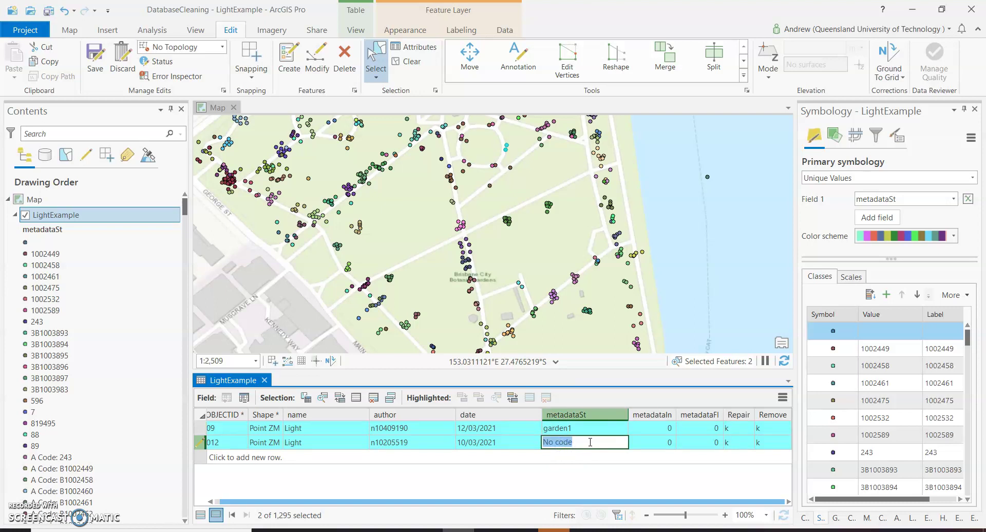
{"action": "type", "text": "garden1"}
- Set the Repair value of both lights from k to r
{"action": "left_click", "coordinate": [743, 429]}
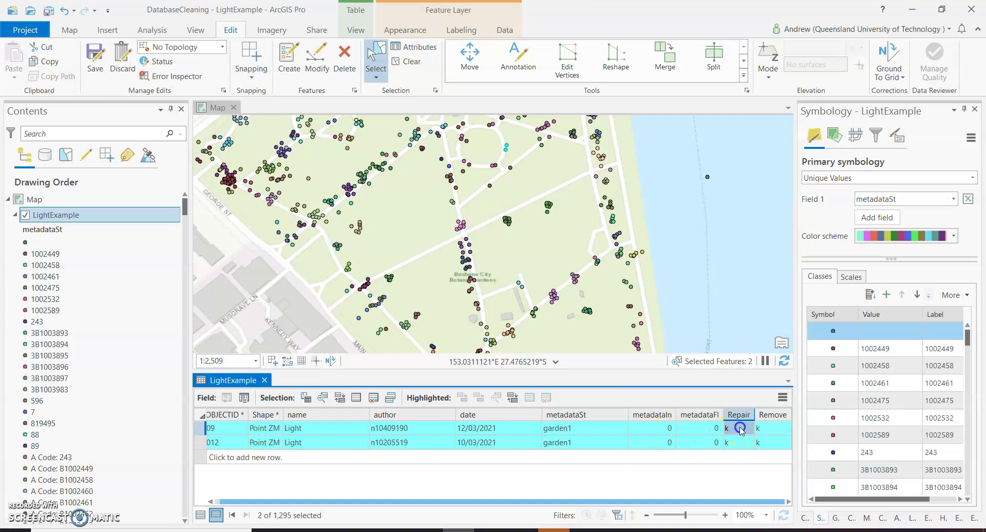
{"action": "type", "text": "r"}
{"action": "left_click", "coordinate": [741, 445]}
{"action": "type", "text": "r"}
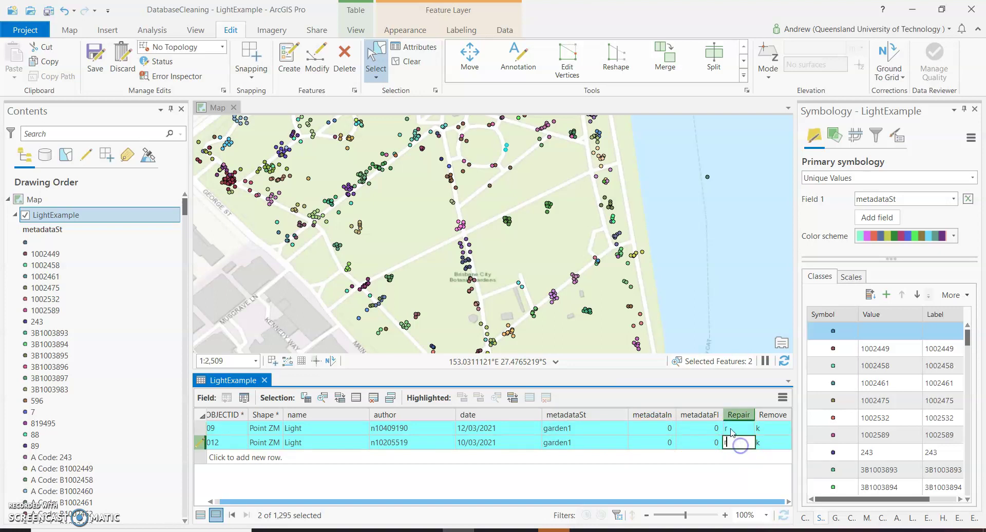
{"action": "left_click", "coordinate": [624, 333]}
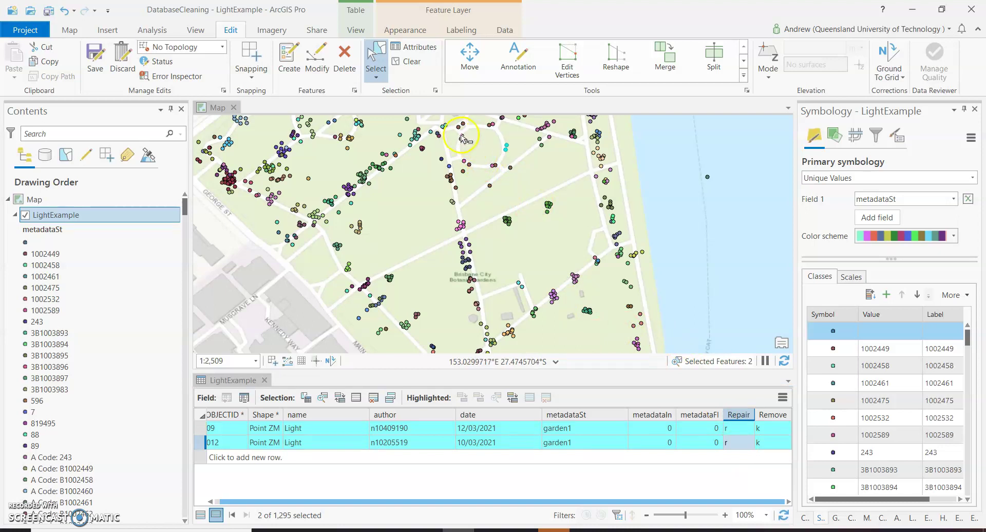
- Box-select three more lights near the top of the gardens and review their metadataSt values
{"action": "left_click_drag", "start_coordinate": [459, 135], "coordinate": [473, 145]}
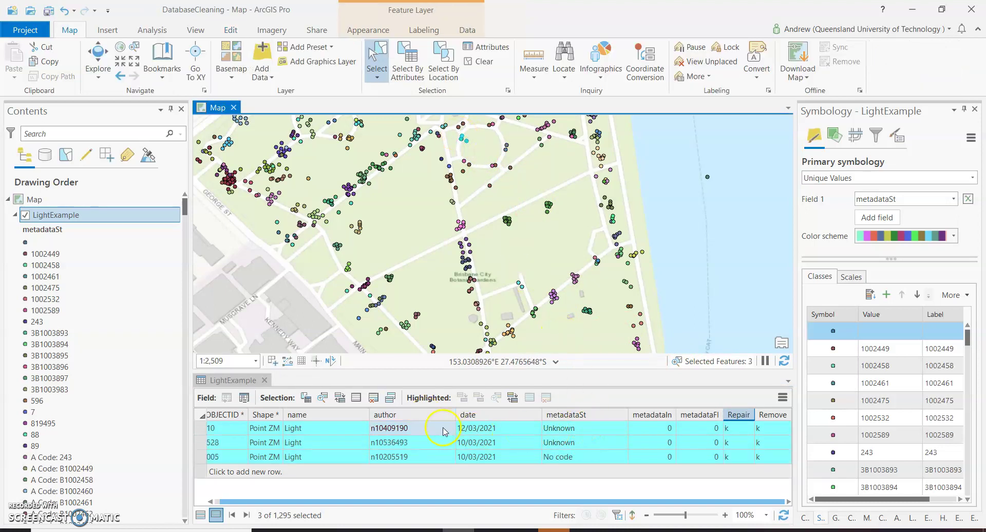
{"action": "left_click", "coordinate": [582, 428]}
{"action": "left_click", "coordinate": [564, 464]}
{"action": "left_click", "coordinate": [608, 444]}
{"action": "left_click", "coordinate": [593, 428]}
- Change all three lights' metadataSt values to garden2
{"action": "left_click", "coordinate": [593, 429]}
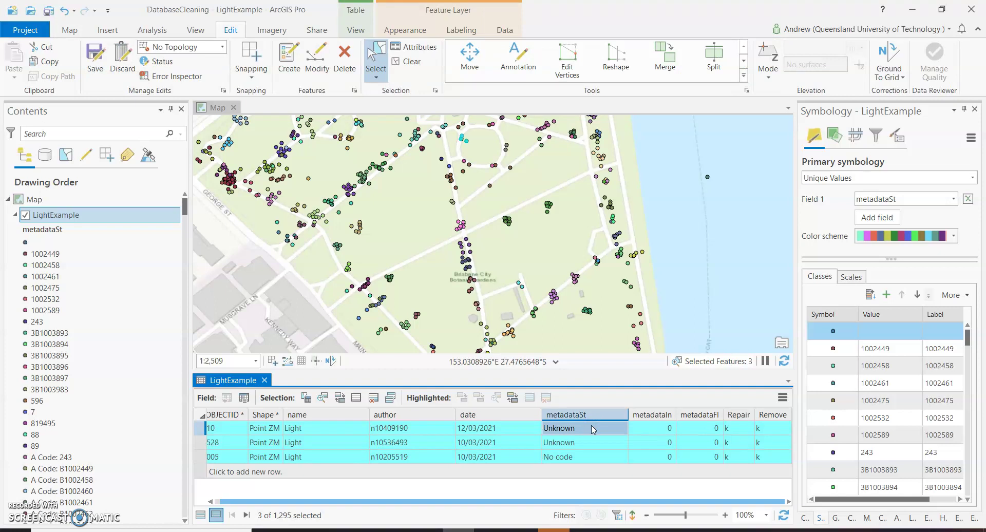
{"action": "type", "text": "garden2"}
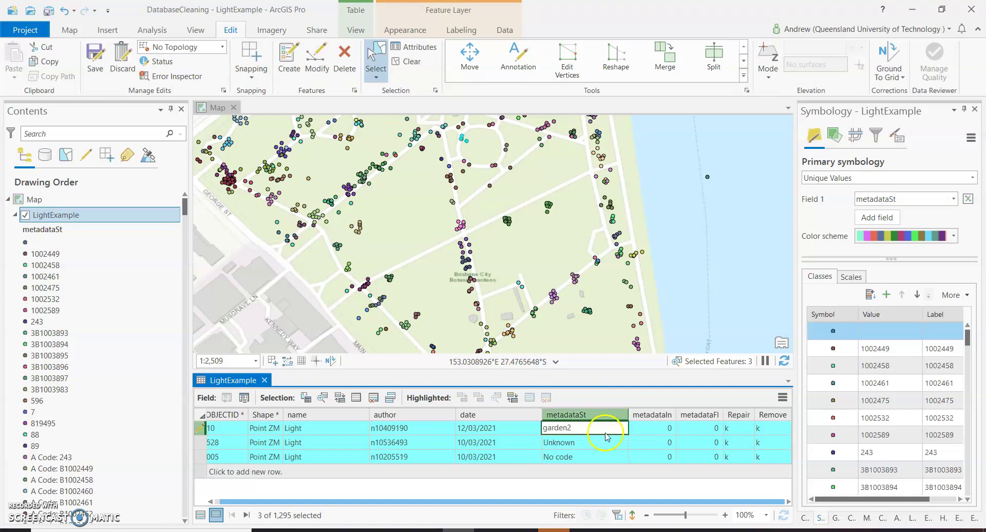
{"action": "left_click", "coordinate": [607, 437]}
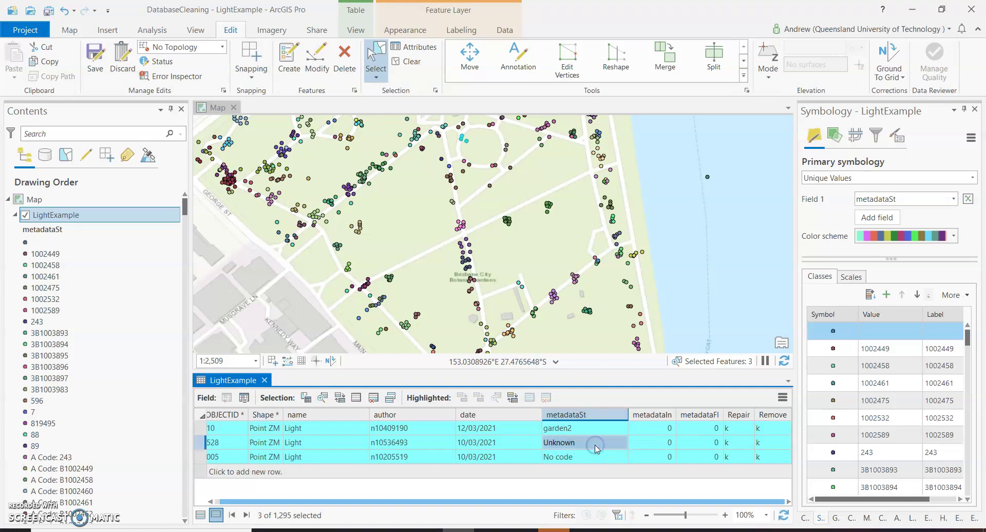
{"action": "type", "text": "garden2"}
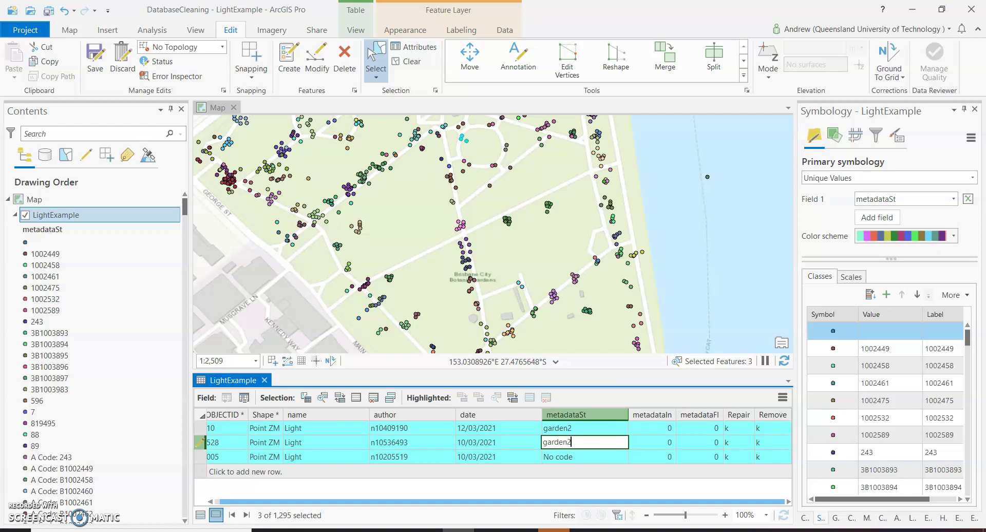
{"action": "left_click", "coordinate": [591, 456]}
{"action": "type", "text": "garden2"}
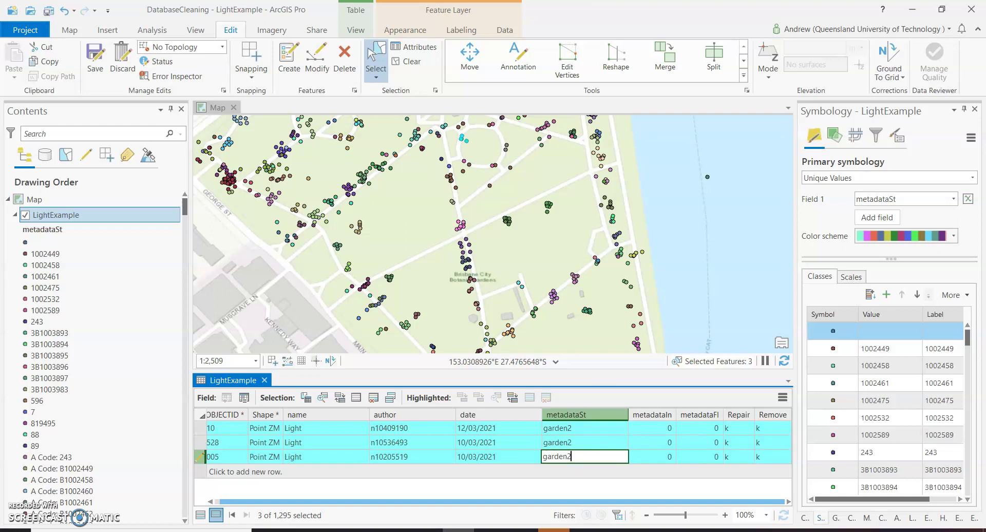
- Set Repair to r for all three lights, then clear the map selection
{"action": "left_click", "coordinate": [726, 429]}
{"action": "type", "text": "r"}
{"action": "left_click", "coordinate": [727, 443]}
{"action": "type", "text": "r"}
{"action": "left_click", "coordinate": [732, 456]}
{"action": "type", "text": "r"}
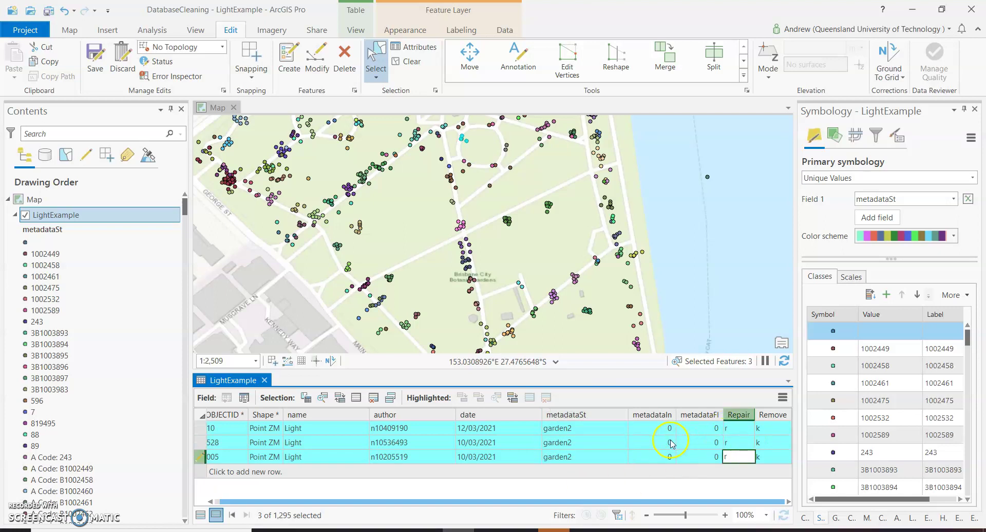
{"action": "left_click", "coordinate": [668, 443]}
{"action": "left_click", "coordinate": [530, 258]}
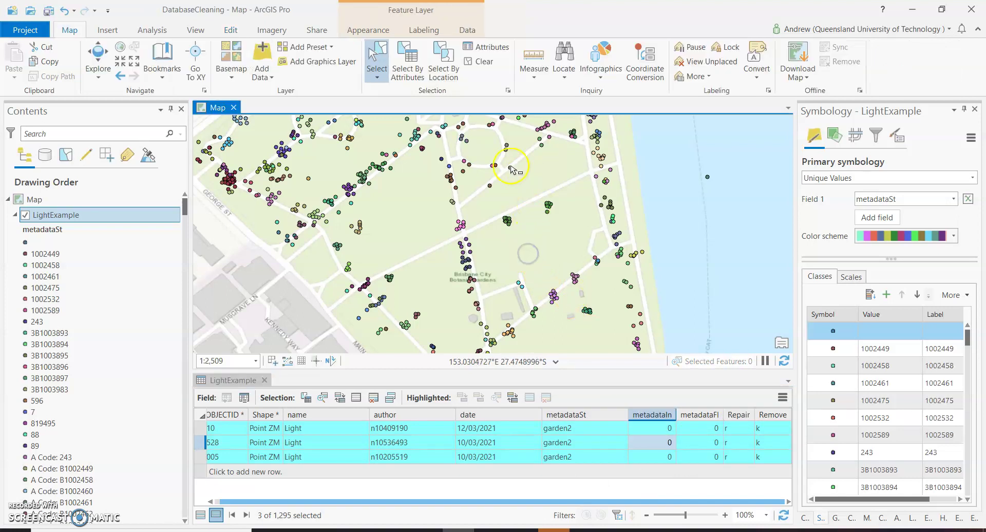
- Regenerate the metadataSt unique-value symbology with all current values, dropping the blank class
{"action": "left_click", "coordinate": [872, 296]}
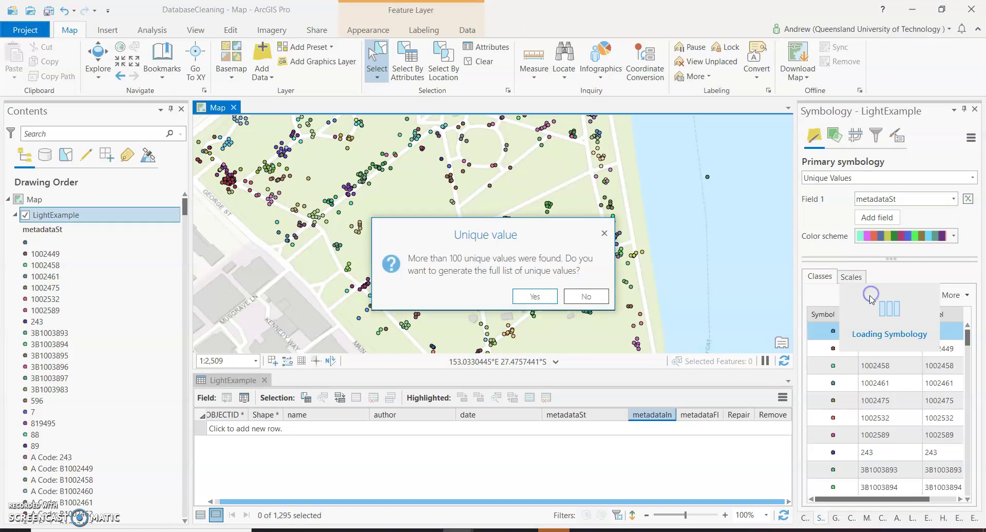
{"action": "left_click", "coordinate": [537, 297]}
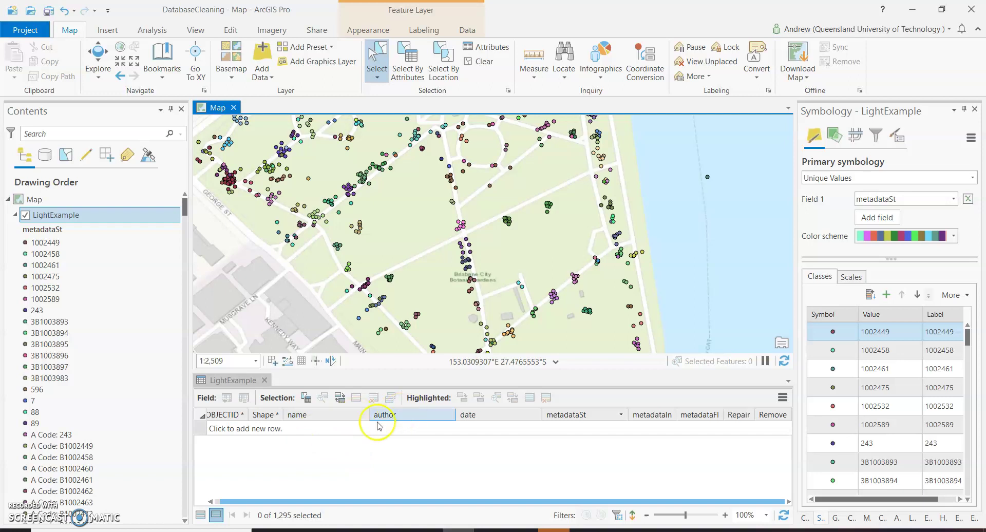
- List all records and scroll the metadataSt values down to the B1008833 lights
{"action": "left_click", "coordinate": [201, 515]}
{"action": "left_click", "coordinate": [475, 443]}
{"action": "scroll", "coordinate": [477, 445], "scroll_direction": "down", "scroll_amount": 15}
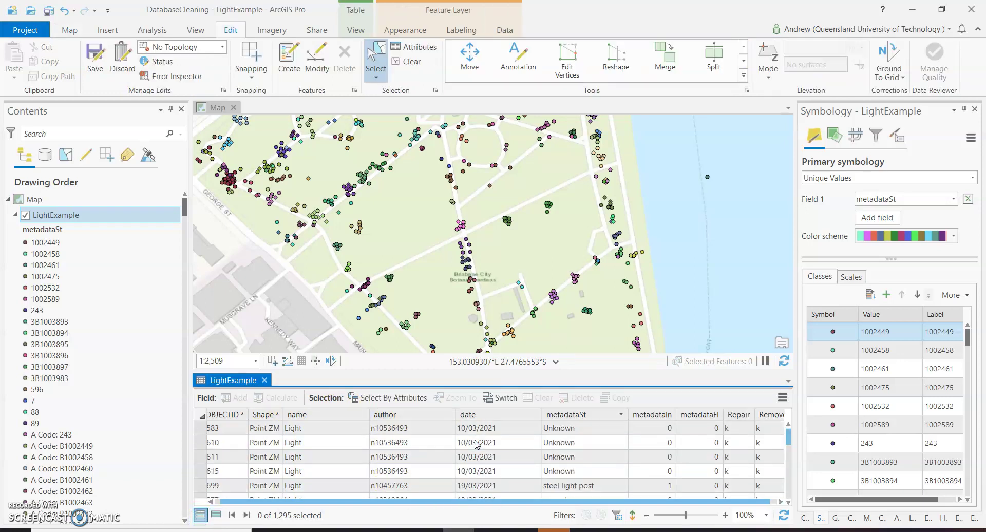
{"action": "scroll", "coordinate": [536, 453], "scroll_direction": "down", "scroll_amount": 3}
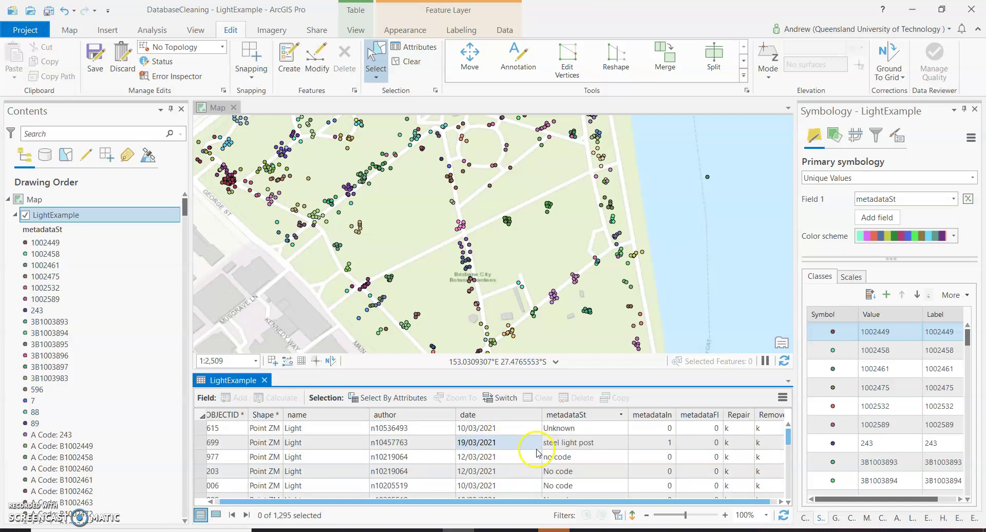
{"action": "left_click", "coordinate": [563, 446]}
{"action": "scroll", "coordinate": [561, 451], "scroll_direction": "down", "scroll_amount": 3}
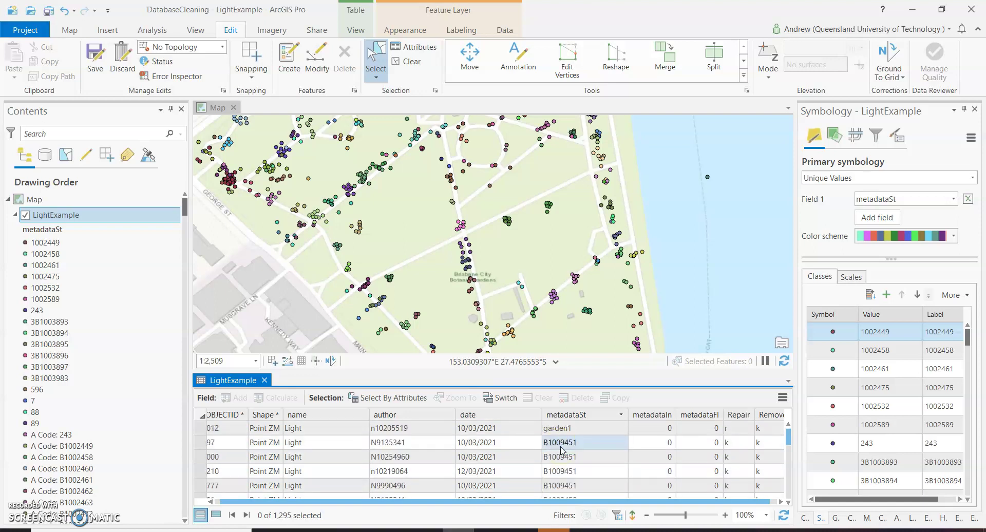
{"action": "scroll", "coordinate": [563, 449], "scroll_direction": "down", "scroll_amount": 3}
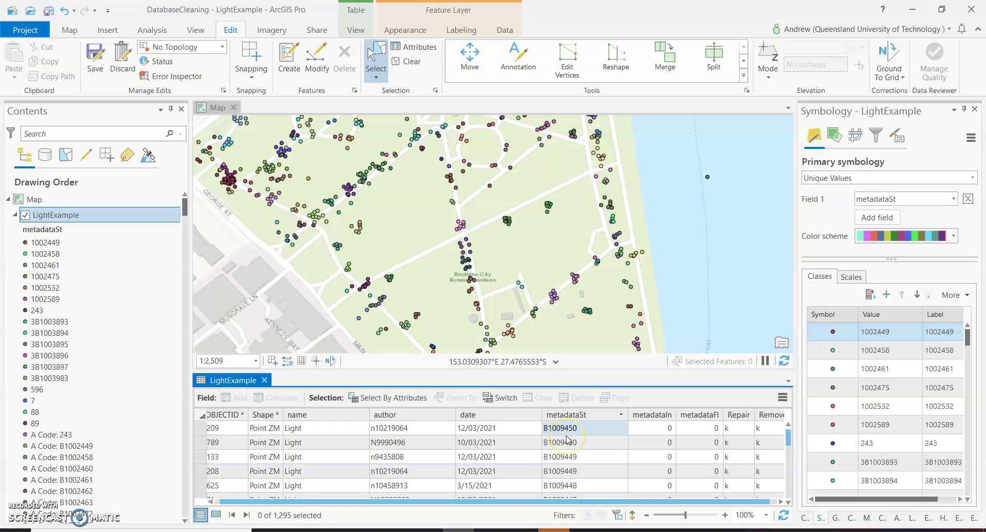
{"action": "scroll", "coordinate": [567, 443], "scroll_direction": "down", "scroll_amount": 3}
{"action": "scroll", "coordinate": [566, 441], "scroll_direction": "down", "scroll_amount": 6}
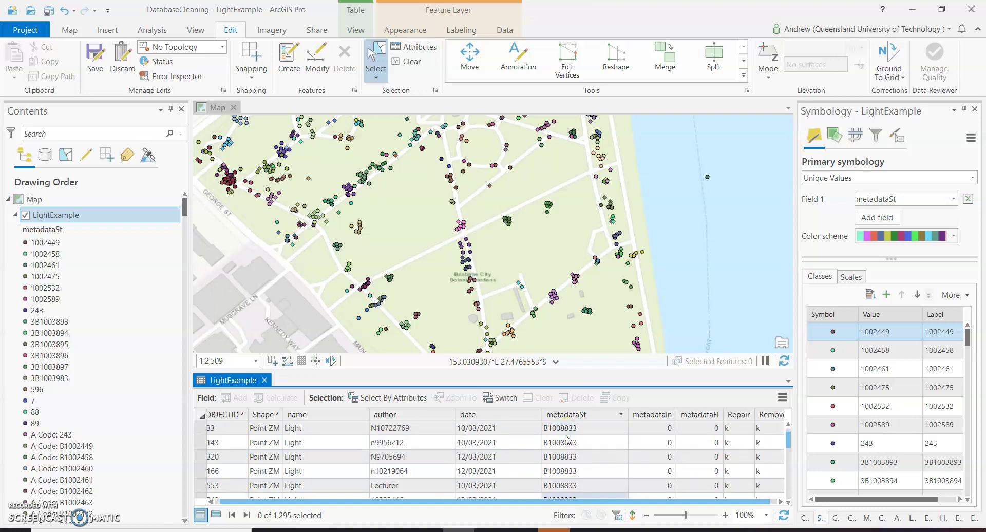
{"action": "scroll", "coordinate": [567, 441], "scroll_direction": "down", "scroll_amount": 5}
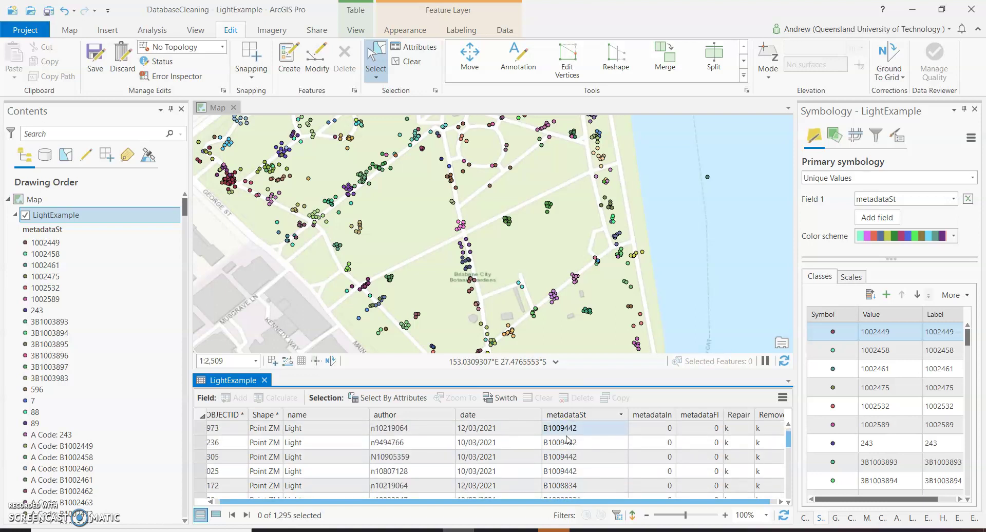
- Select from the mistyped B10088331 record through record 988, capturing 14 B1008833 lights
{"action": "left_click", "coordinate": [586, 471]}
{"action": "left_click", "coordinate": [580, 460]}
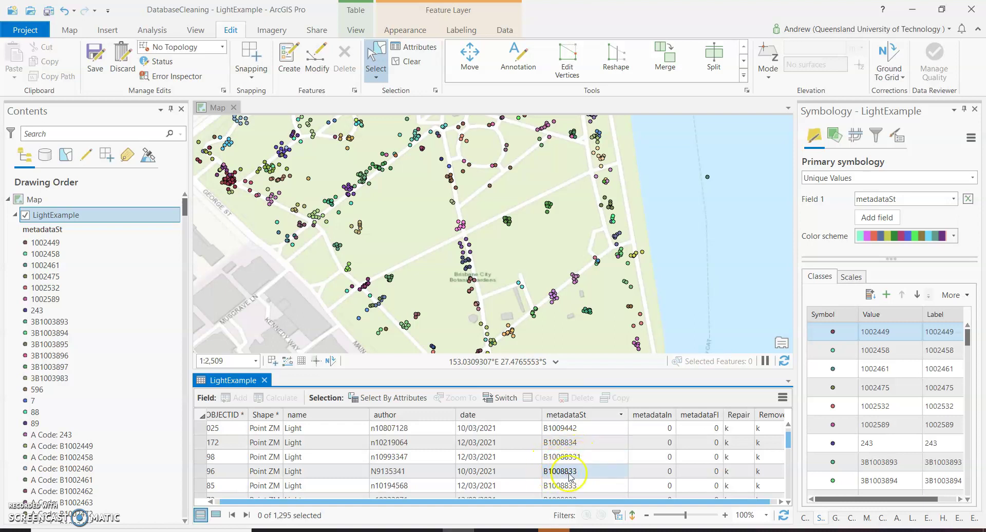
{"action": "left_click", "coordinate": [348, 455]}
{"action": "left_click", "coordinate": [201, 457]}
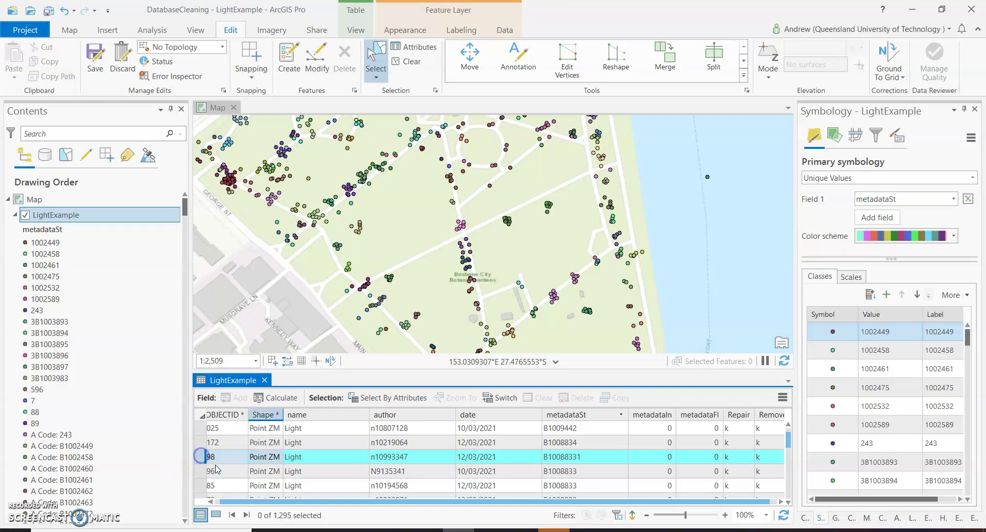
{"action": "left_click", "coordinate": [556, 475]}
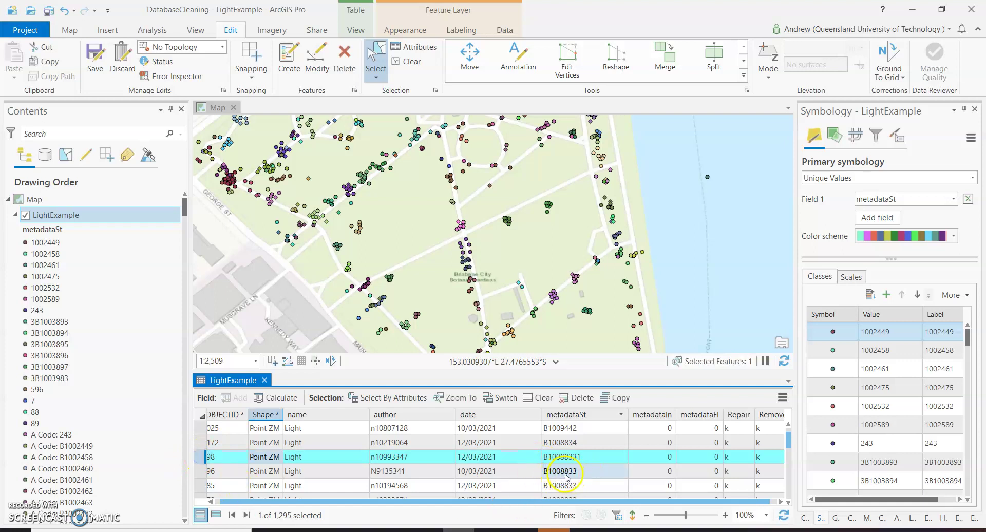
{"action": "left_click", "coordinate": [555, 457]}
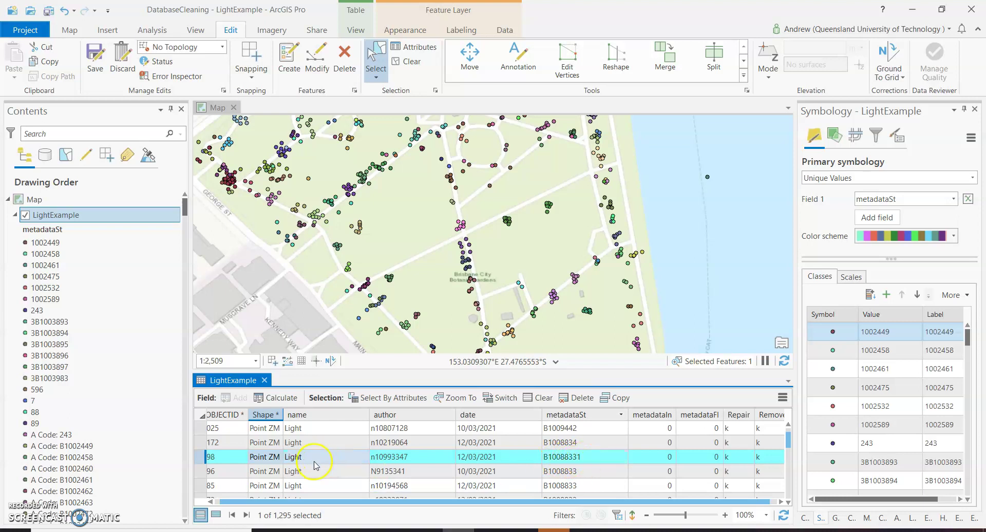
{"action": "scroll", "coordinate": [315, 460], "scroll_direction": "down", "scroll_amount": 2}
{"action": "scroll", "coordinate": [317, 466], "scroll_direction": "down", "scroll_amount": 2}
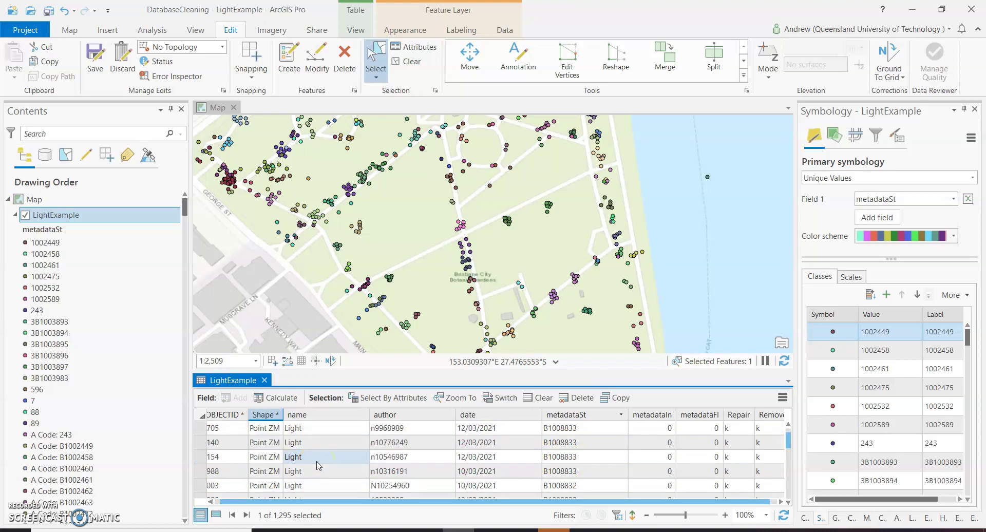
{"action": "left_click", "coordinate": [202, 475], "text": "shift"}
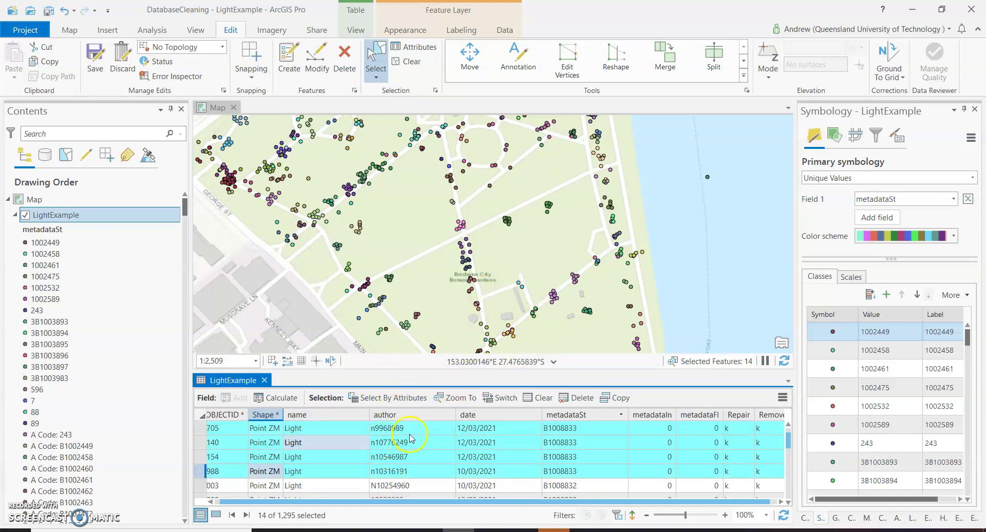
{"action": "left_click", "coordinate": [459, 400]}
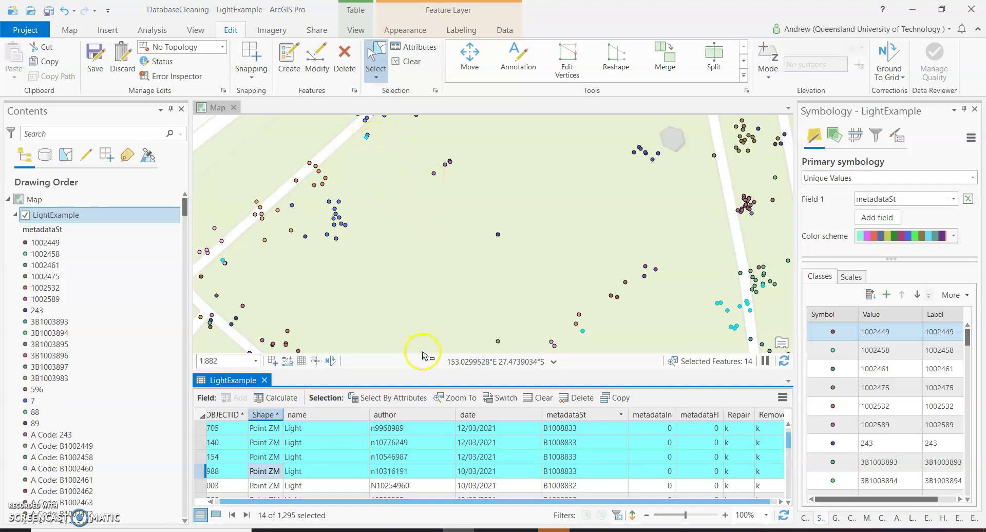
{"action": "left_click", "coordinate": [203, 471]}
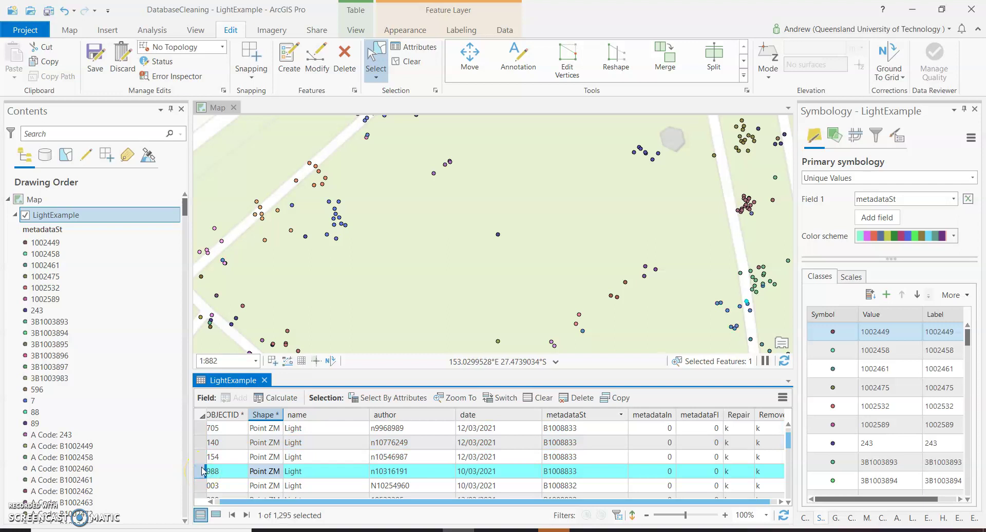
{"action": "scroll", "coordinate": [205, 470], "scroll_direction": "down", "scroll_amount": 10}
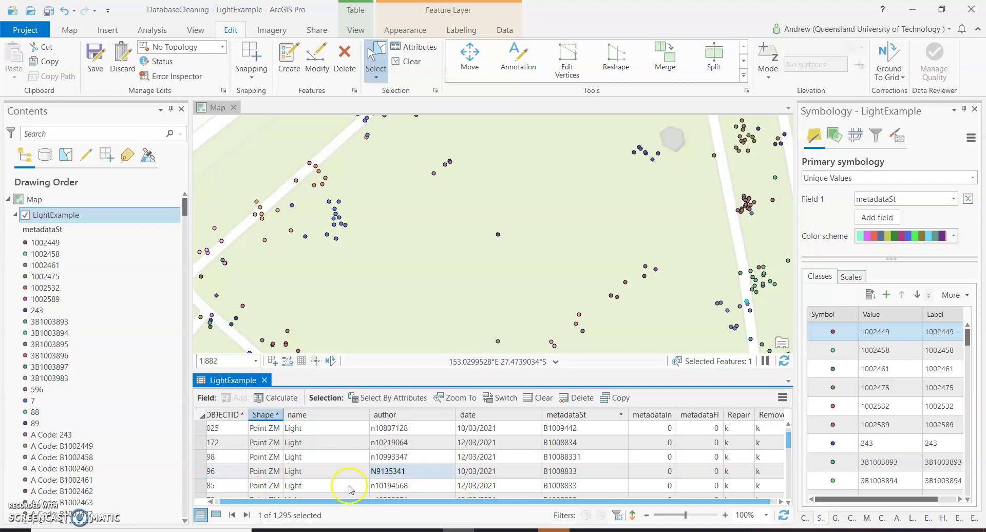
- Select the 14 records from row 98 downward and list only the selected records
{"action": "left_click_drag", "start_coordinate": [202, 456], "coordinate": [447, 514]}
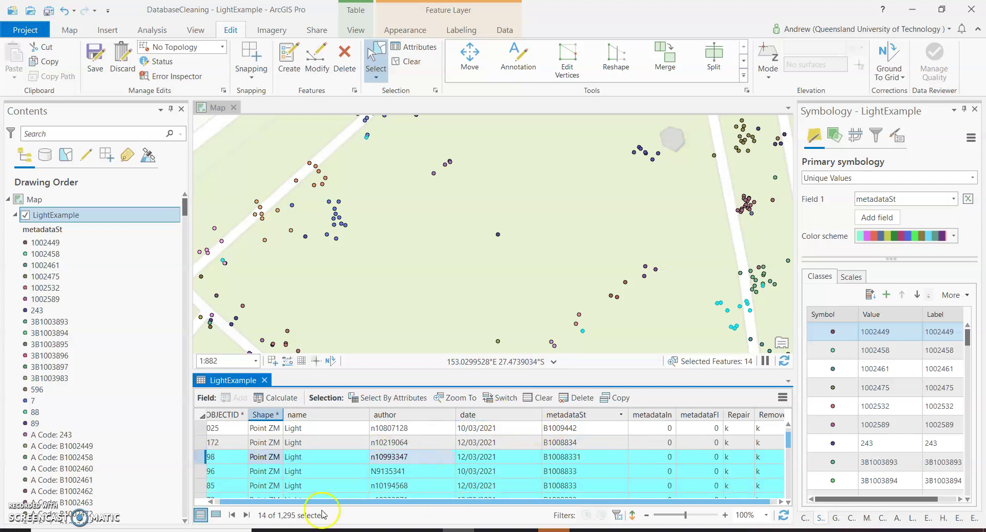
{"action": "left_click", "coordinate": [215, 516]}
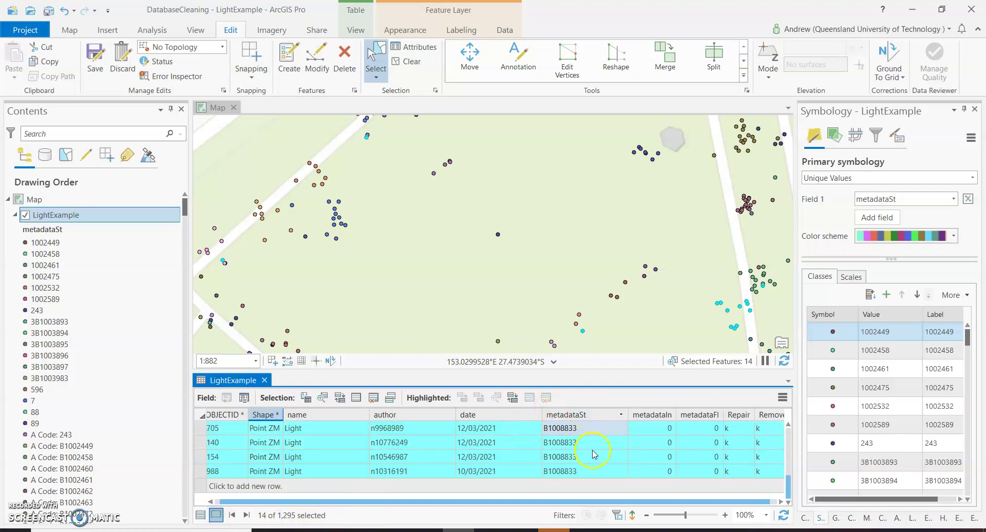
{"action": "scroll", "coordinate": [604, 469], "scroll_direction": "up", "scroll_amount": 1}
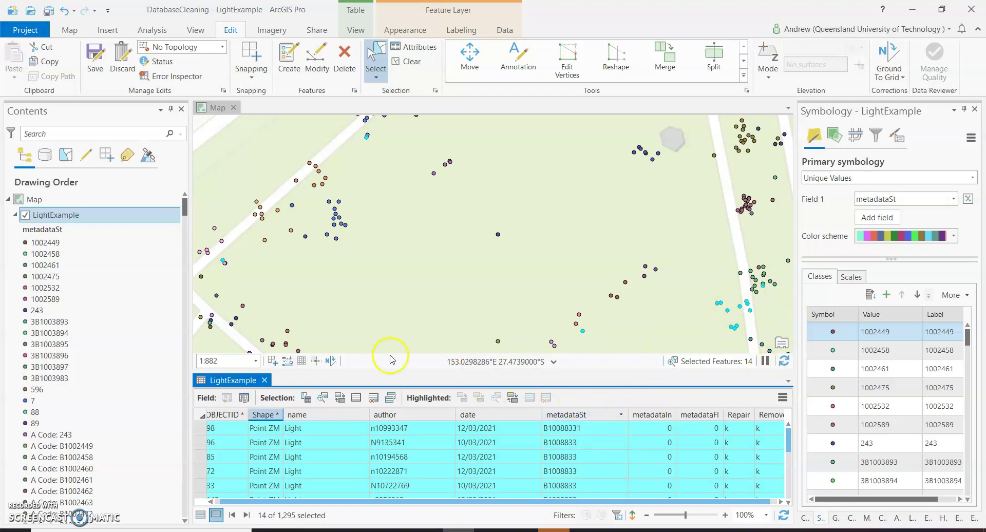
- Flash the mistyped B10088331 light on the map and set its Remove value to 'r'
{"action": "left_click", "coordinate": [200, 429]}
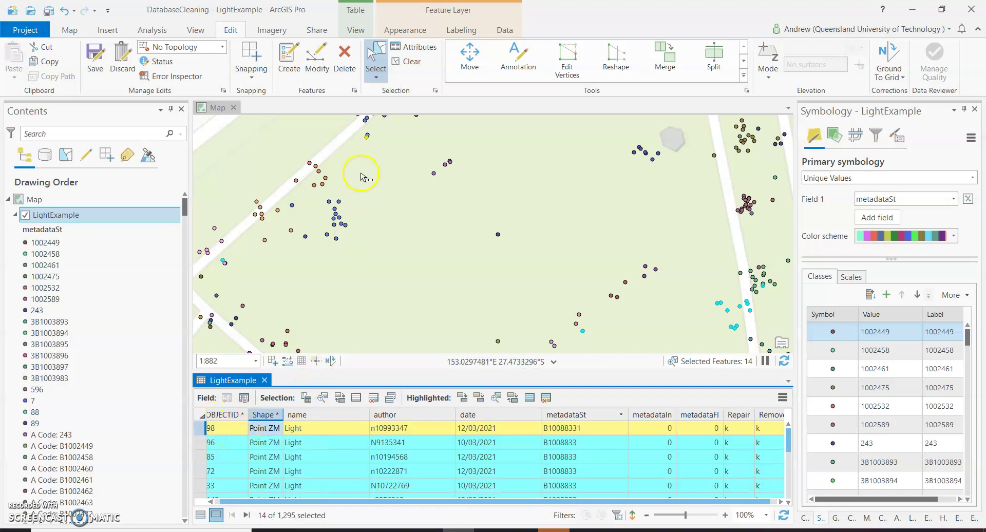
{"action": "left_click", "coordinate": [365, 142]}
{"action": "left_click", "coordinate": [759, 429]}
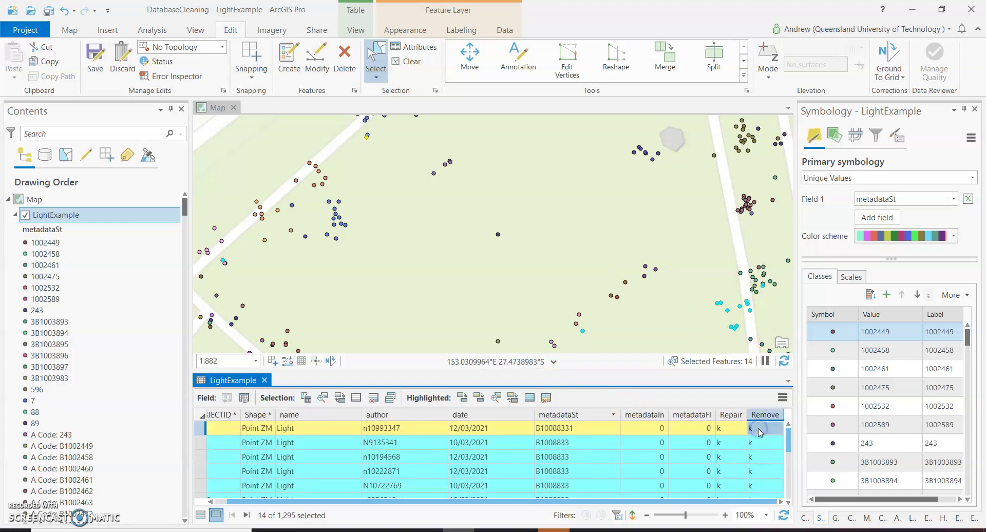
{"action": "type", "text": "r"}
{"action": "key", "text": "Return"}
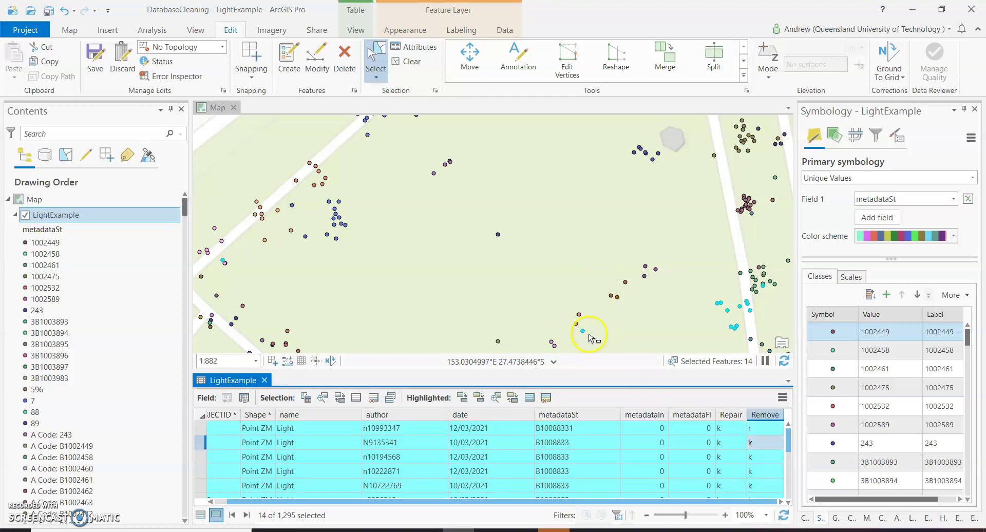
{"action": "left_click", "coordinate": [200, 442]}
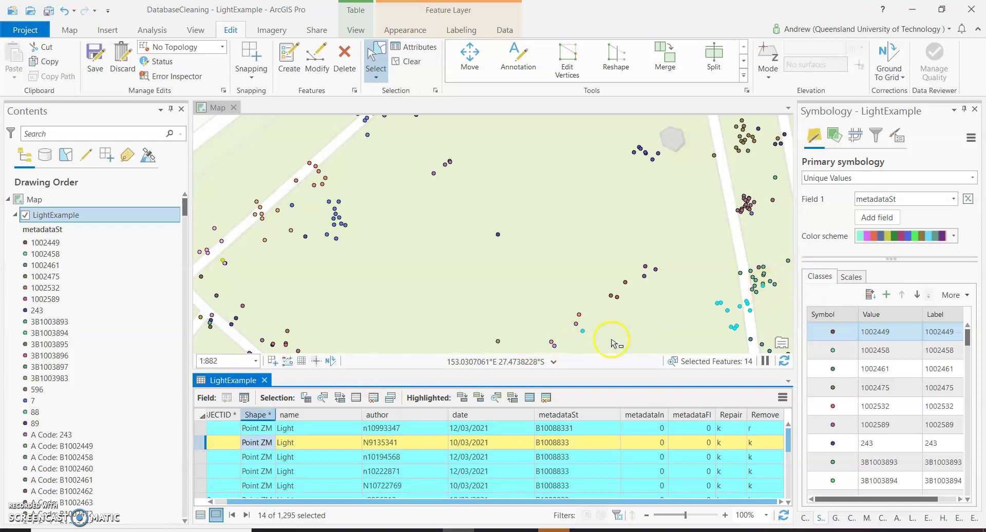
- Check the third selected light's position in the cluster and replace its Remove value with 'r'
{"action": "left_click", "coordinate": [462, 447]}
{"action": "scroll", "coordinate": [605, 308], "scroll_direction": "down", "scroll_amount": 2}
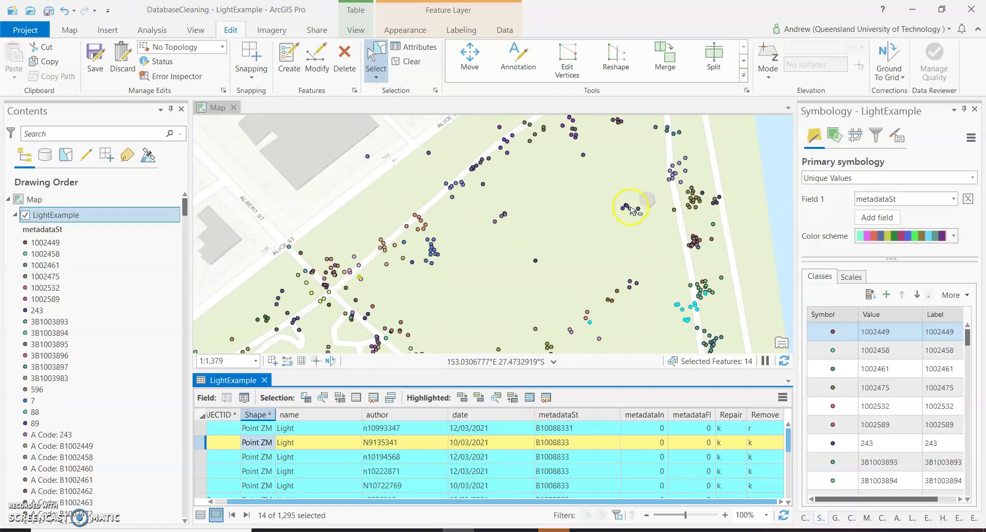
{"action": "scroll", "coordinate": [631, 208], "scroll_direction": "down", "scroll_amount": 2}
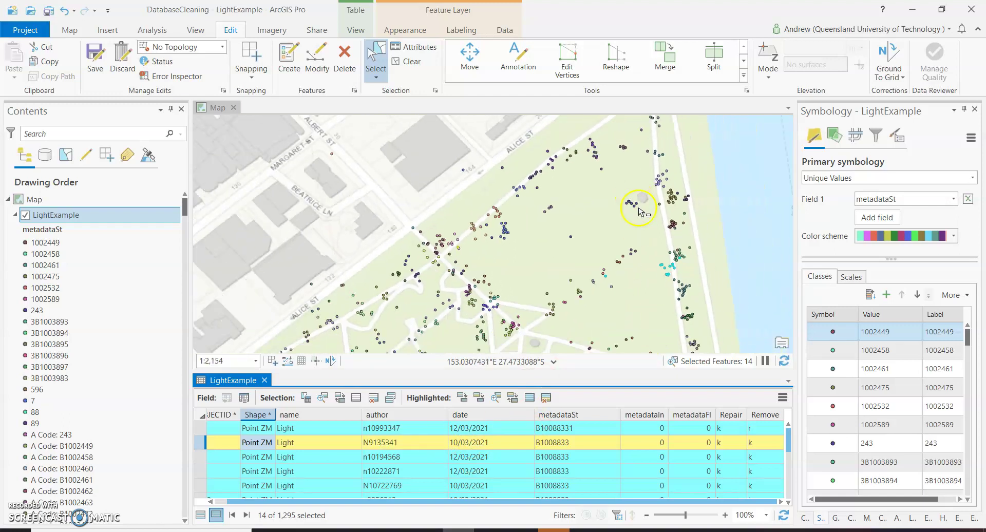
{"action": "left_click", "coordinate": [198, 460]}
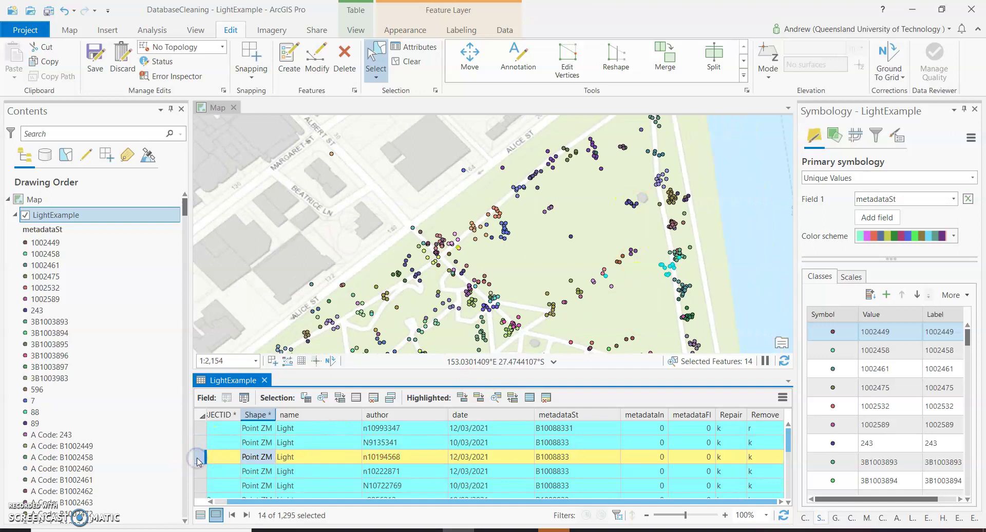
{"action": "left_click", "coordinate": [679, 259]}
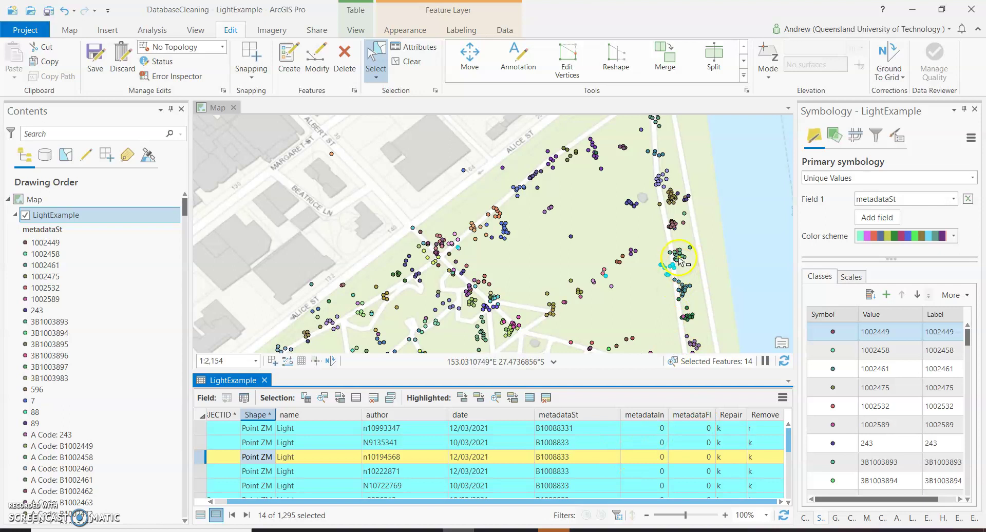
{"action": "left_click", "coordinate": [769, 445]}
{"action": "left_click", "coordinate": [766, 455]}
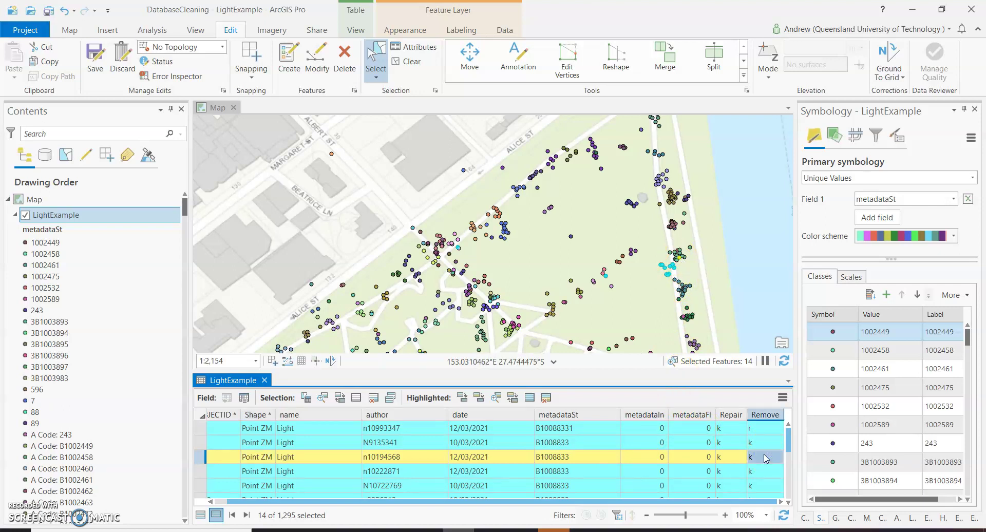
{"action": "key", "text": "BackSpace"}
{"action": "type", "text": "r"}
{"action": "key", "text": "Return"}
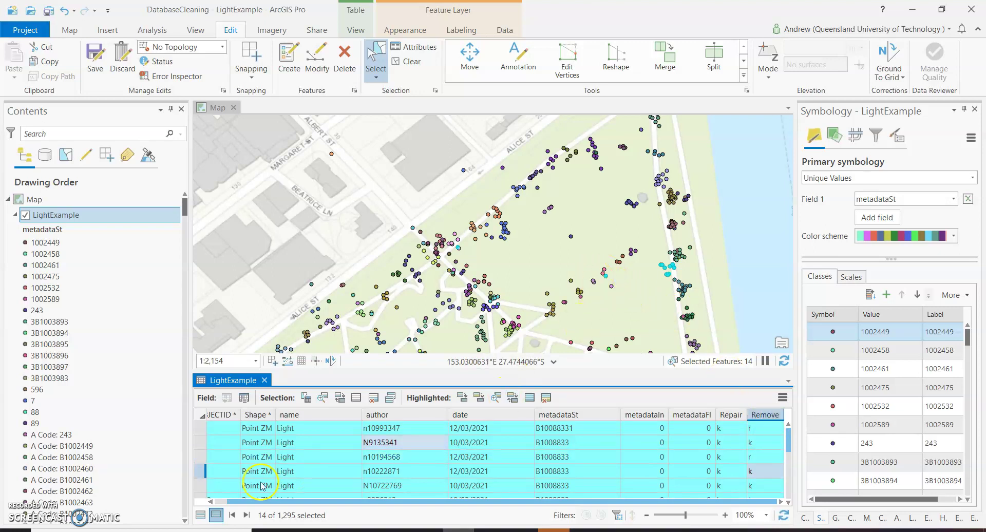
- Flash the remaining selected lights, including the Lecturer light, to check their map positions
{"action": "left_click", "coordinate": [213, 486]}
{"action": "scroll", "coordinate": [202, 480], "scroll_direction": "down", "scroll_amount": 1}
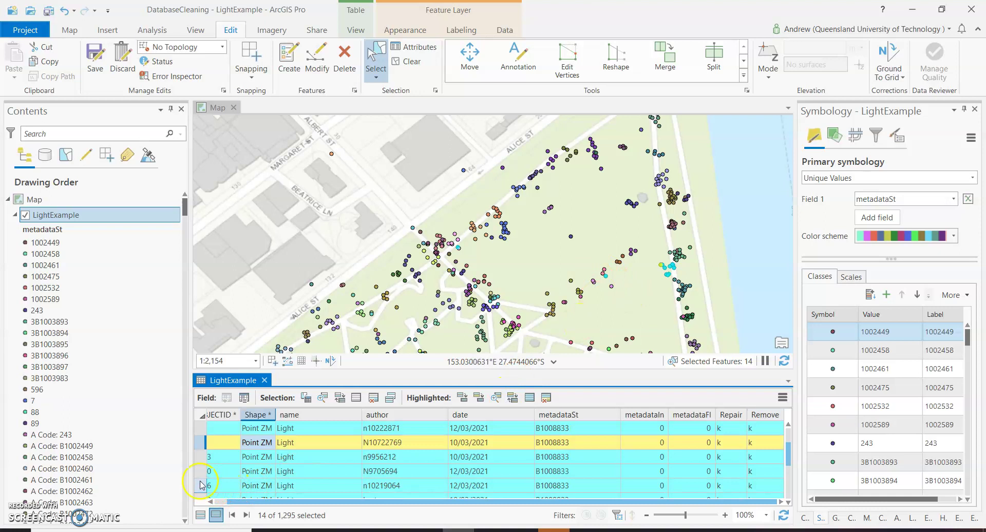
{"action": "left_click", "coordinate": [201, 473]}
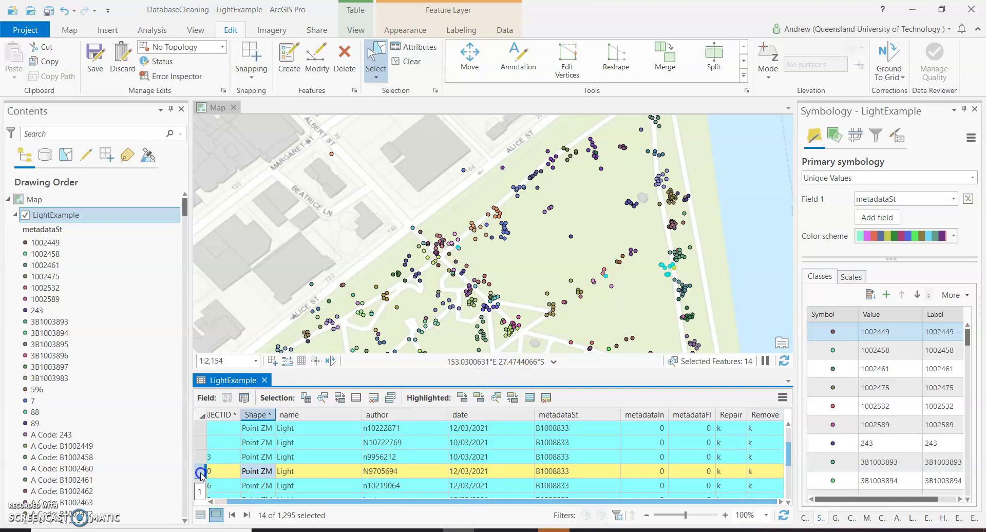
{"action": "left_click", "coordinate": [200, 486]}
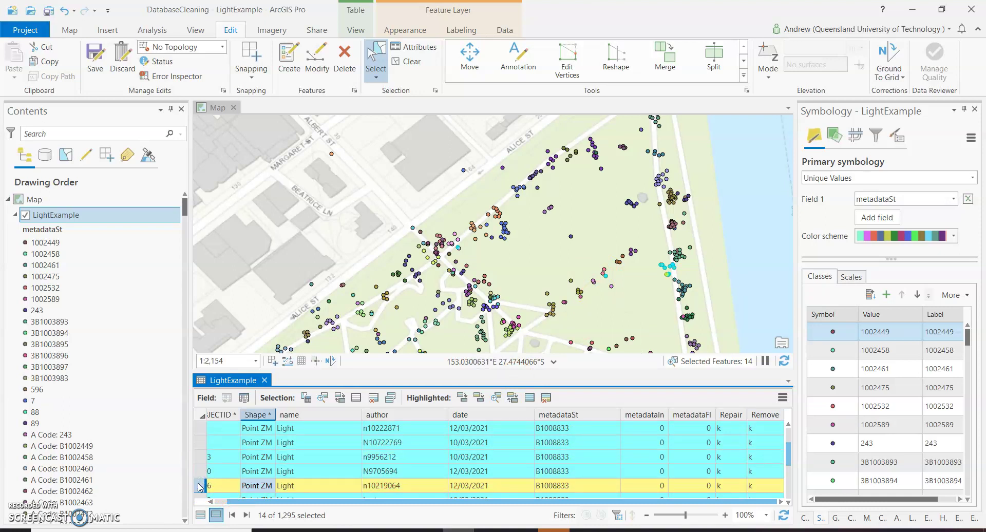
{"action": "scroll", "coordinate": [200, 485], "scroll_direction": "down", "scroll_amount": 1}
{"action": "left_click", "coordinate": [202, 463]}
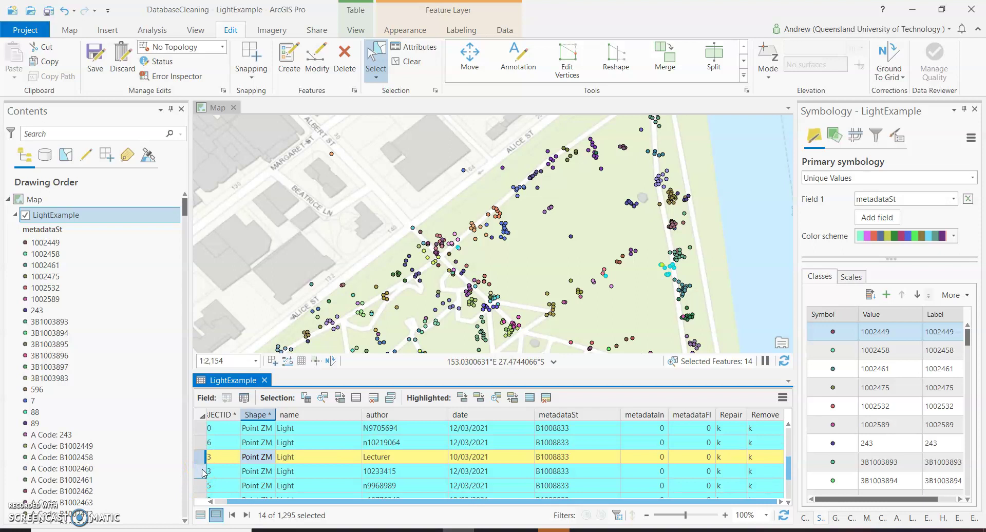
{"action": "left_click", "coordinate": [202, 471]}
{"action": "left_click", "coordinate": [199, 486]}
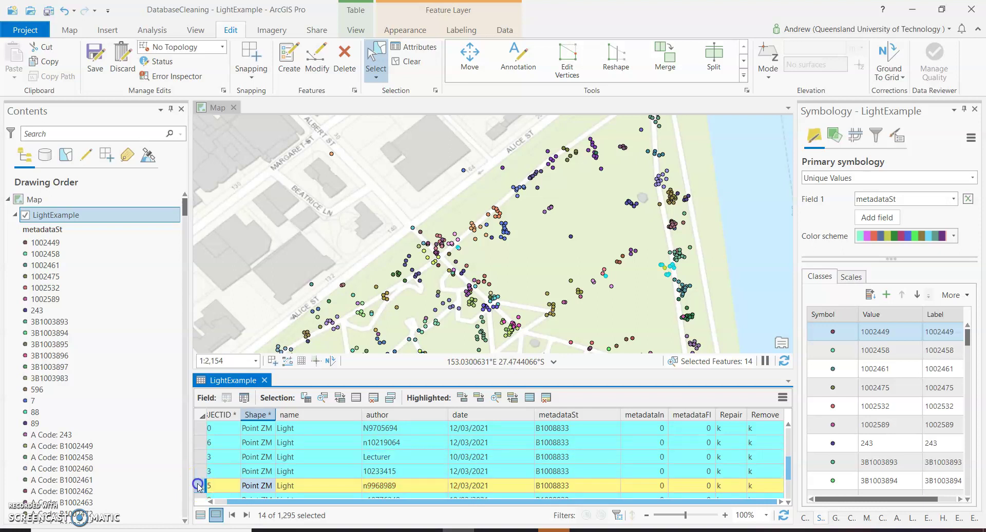
{"action": "scroll", "coordinate": [200, 486], "scroll_direction": "down", "scroll_amount": 1}
{"action": "left_click", "coordinate": [201, 464]}
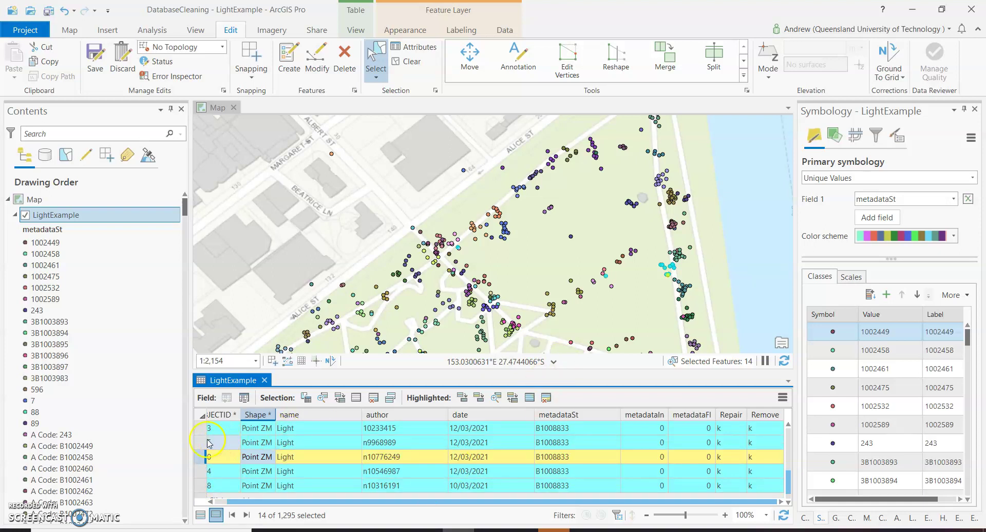
- Return to the previous outlying B1008833 light and set its Remove value to 'r'
{"action": "left_click", "coordinate": [201, 443]}
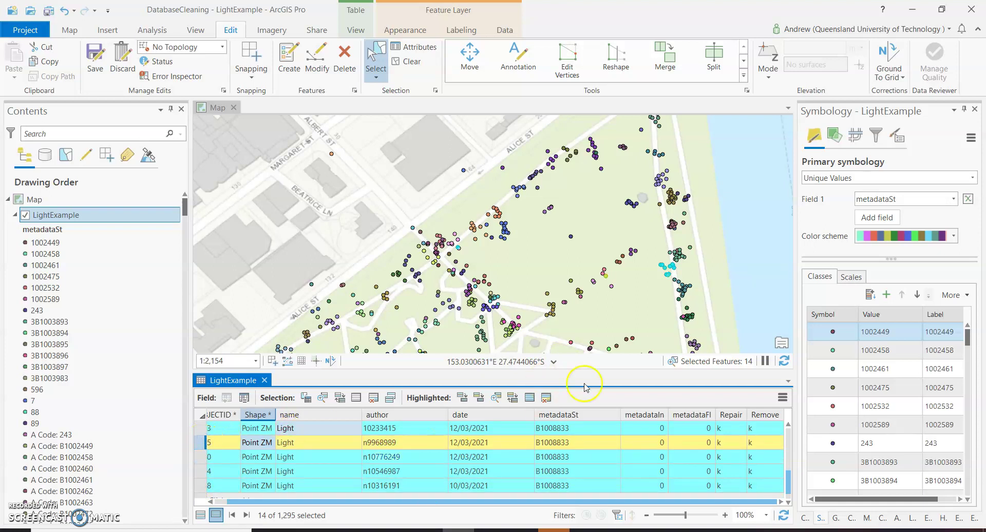
{"action": "left_click", "coordinate": [406, 447]}
{"action": "left_click", "coordinate": [766, 443]}
{"action": "type", "text": "r"}
{"action": "key", "text": "Return"}
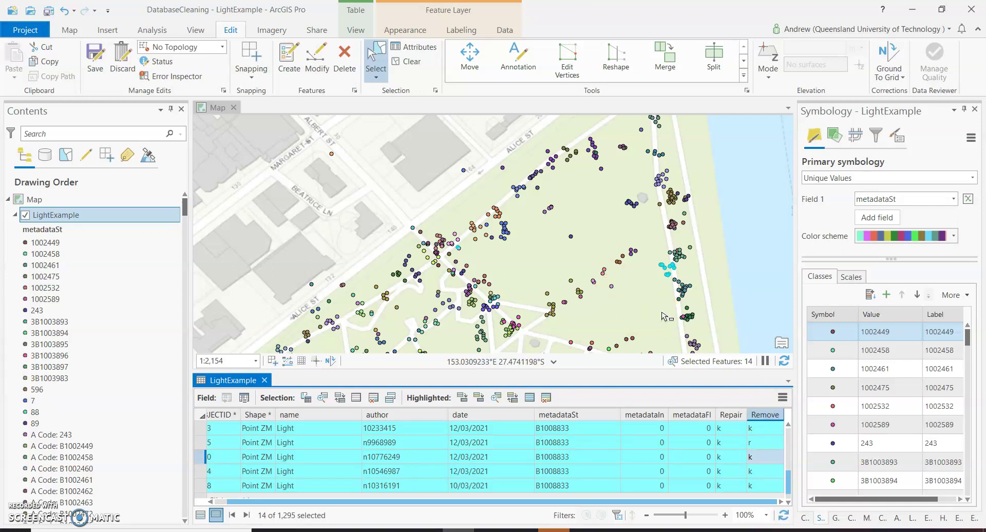